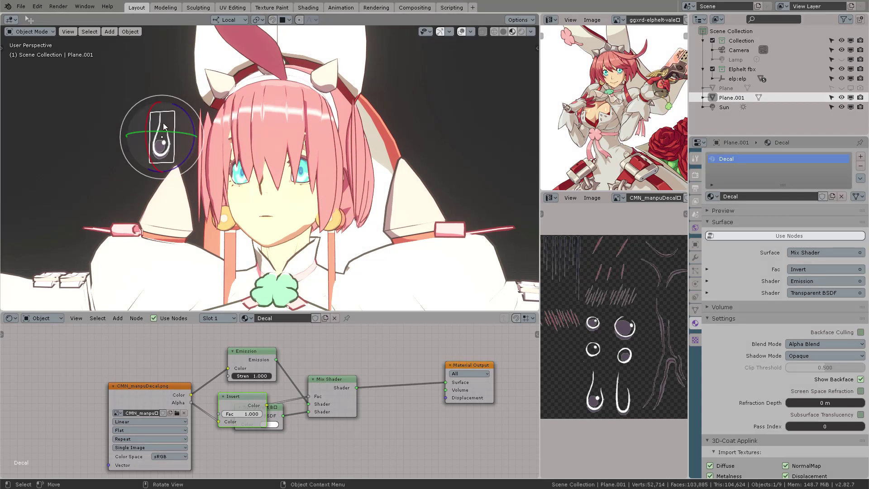
Rename the decal plane object to DecalFX.
{"action": "key", "text": "F2"}
{"action": "type", "text": "De"}
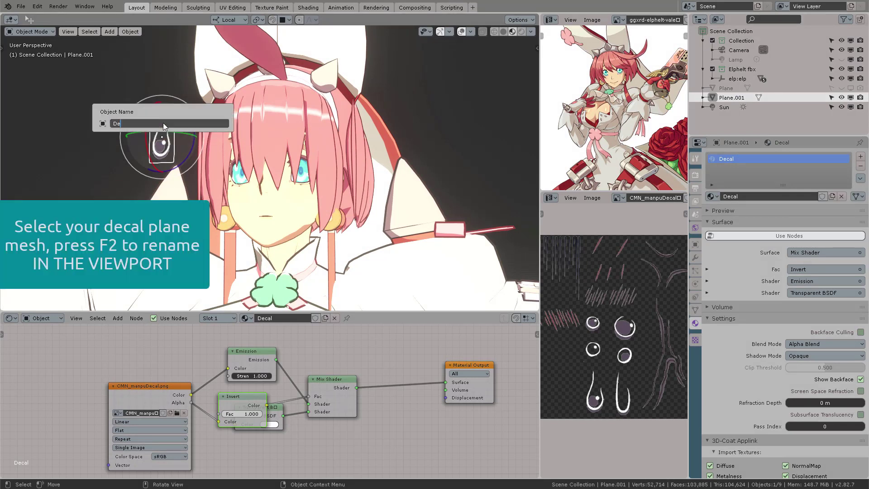
{"action": "type", "text": "cal"}
{"action": "key", "text": "Return"}
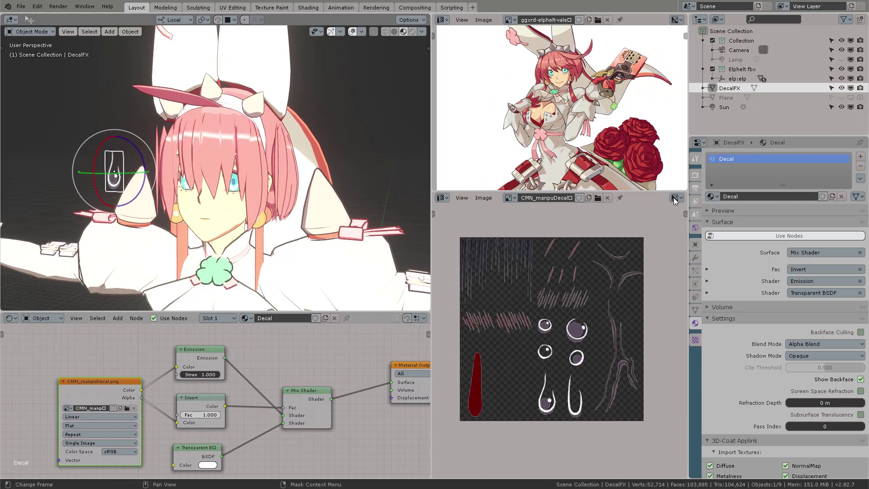
Show the decal texture's Alpha channel, then Color, then return to Color and Alpha.
{"action": "left_click", "coordinate": [674, 197]}
{"action": "left_click", "coordinate": [691, 229]}
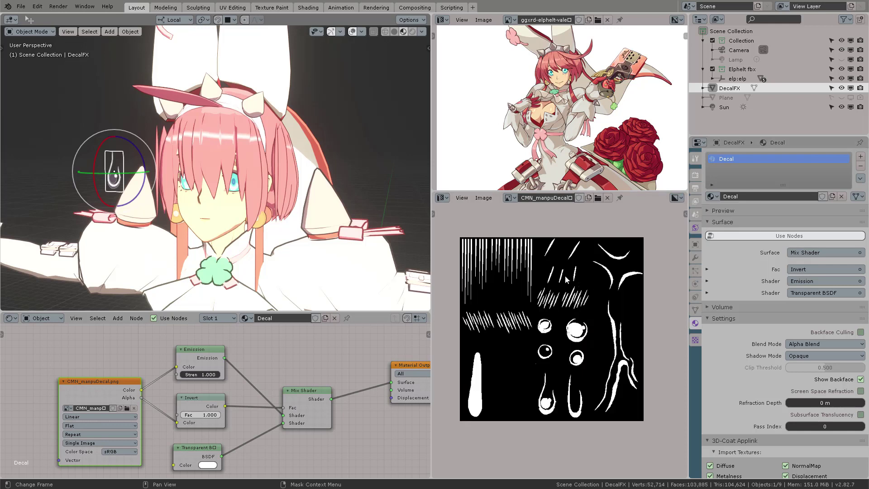
{"action": "left_click", "coordinate": [682, 199]}
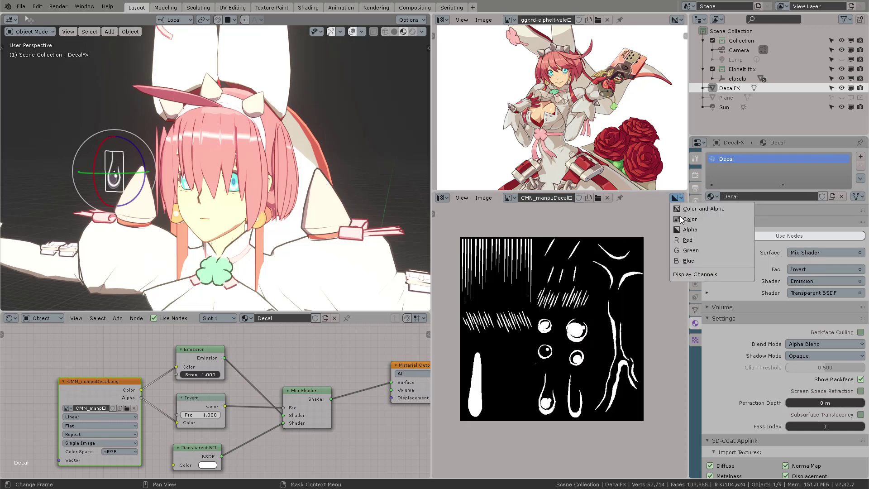
{"action": "left_click", "coordinate": [684, 219]}
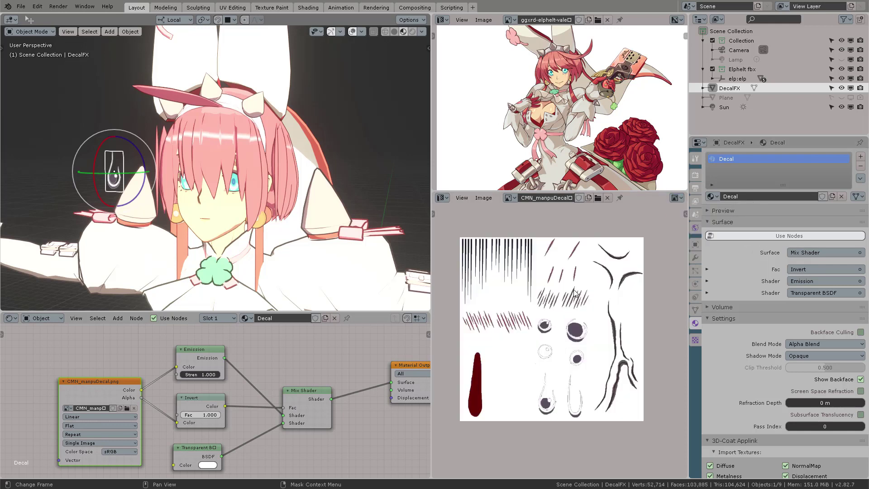
{"action": "left_click", "coordinate": [676, 198]}
{"action": "left_click", "coordinate": [683, 209]}
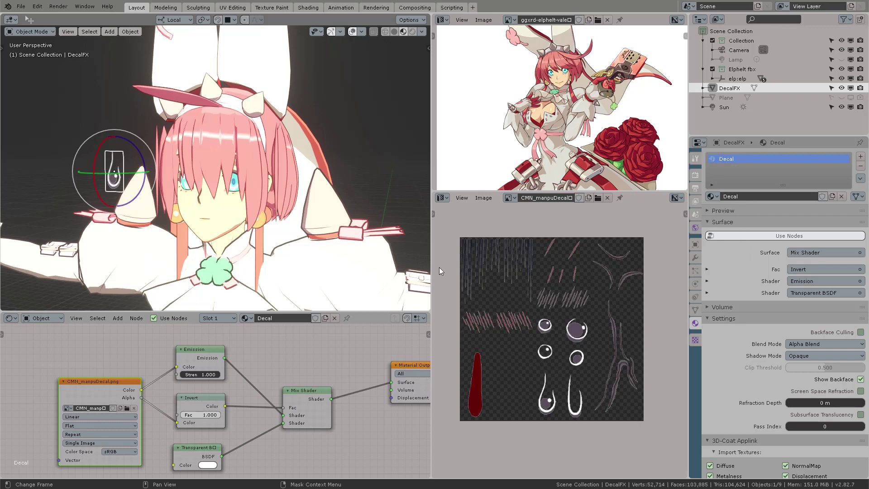
Widen the 3D view, enter Edit Mode, and move and widen the UV face toward the texture's top-right.
{"action": "left_click_drag", "start_coordinate": [430, 268], "coordinate": [465, 267]}
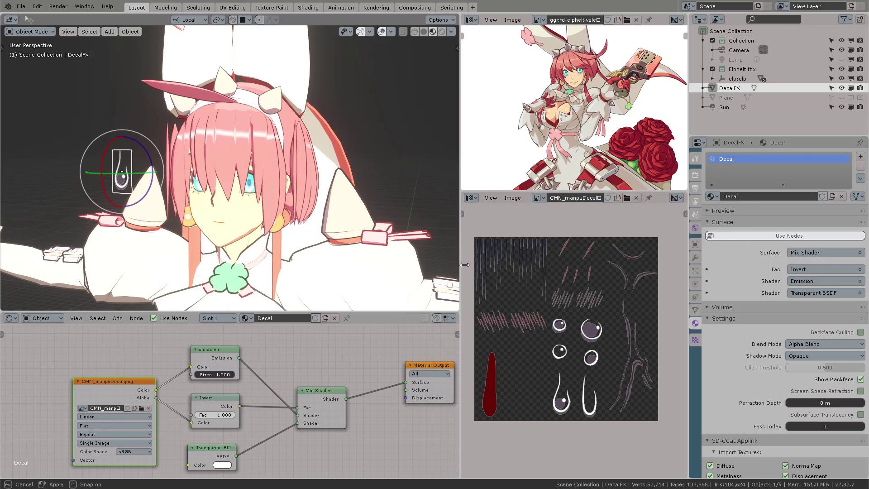
{"action": "key", "text": "ctrl+Tab"}
{"action": "left_click", "coordinate": [222, 158]}
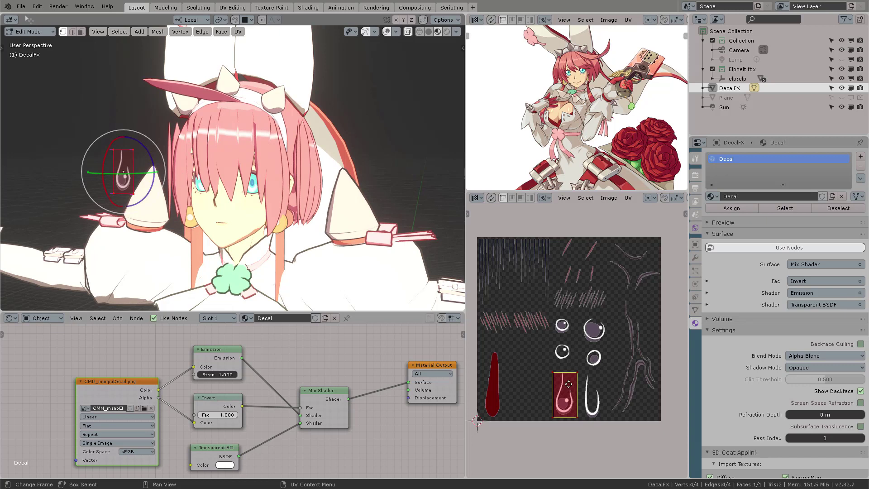
{"action": "left_click_drag", "start_coordinate": [568, 384], "coordinate": [596, 383]}
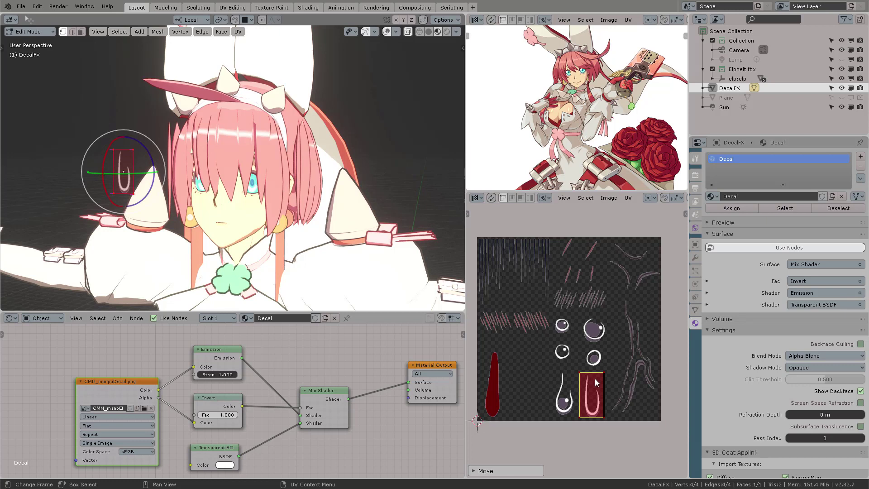
{"action": "left_click_drag", "start_coordinate": [603, 376], "coordinate": [636, 265]}
{"action": "key", "text": "s"}
{"action": "key", "text": "x"}
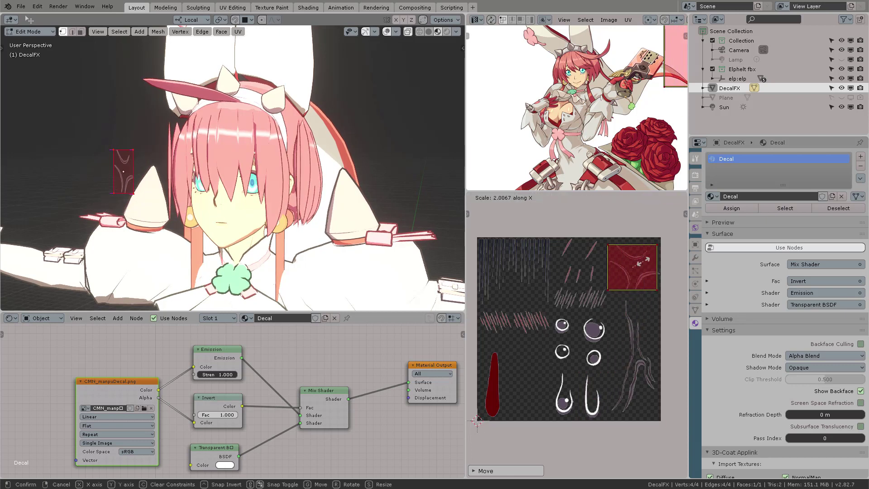
{"action": "left_click", "coordinate": [644, 262]}
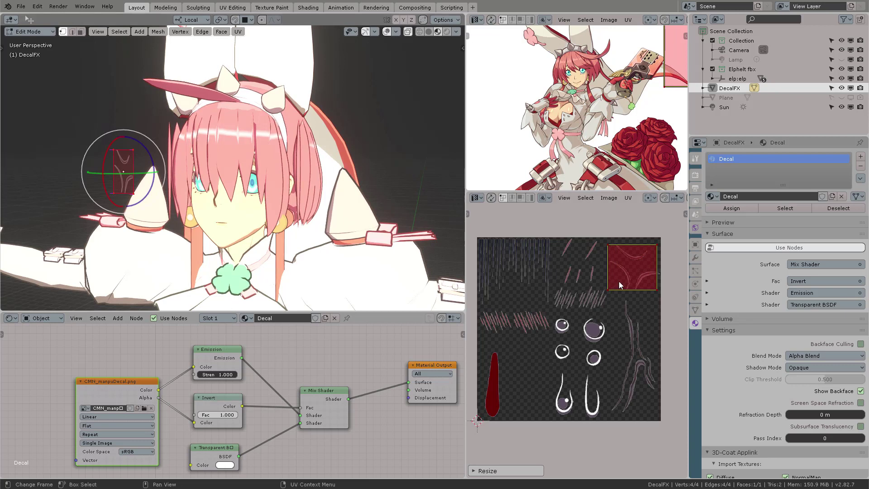
Undo that UV change, move the UV face onto the sweat-drop sprite, and return to Object Mode.
{"action": "key", "text": "ctrl+z"}
{"action": "key", "text": "ctrl+z"}
{"action": "key", "text": "ctrl+z"}
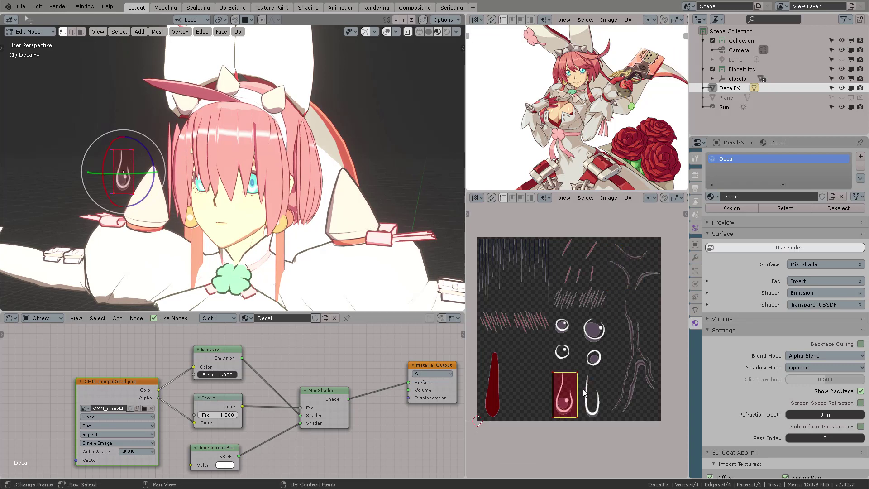
{"action": "key", "text": "g"}
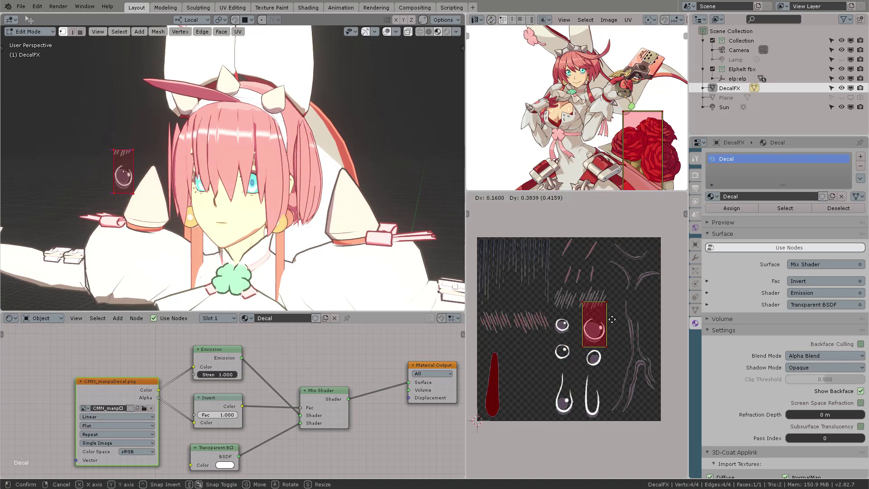
{"action": "left_click", "coordinate": [581, 390]}
{"action": "key", "text": "ctrl+Tab"}
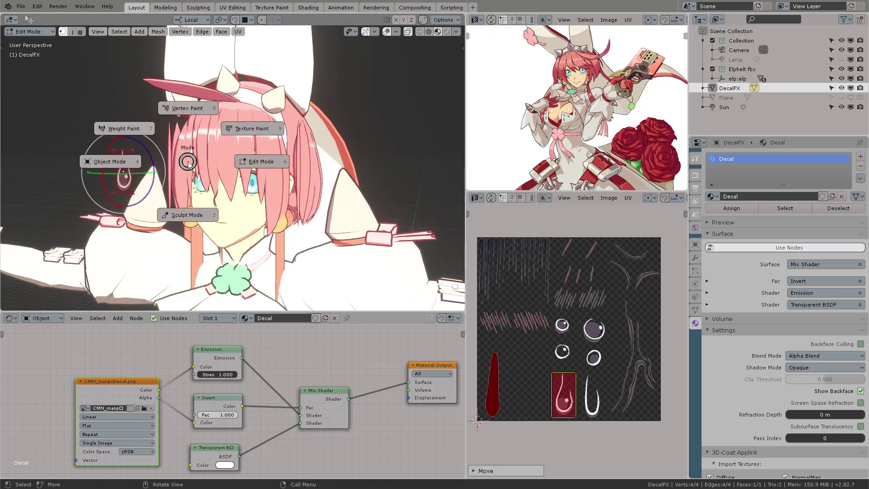
{"action": "left_click", "coordinate": [131, 163]}
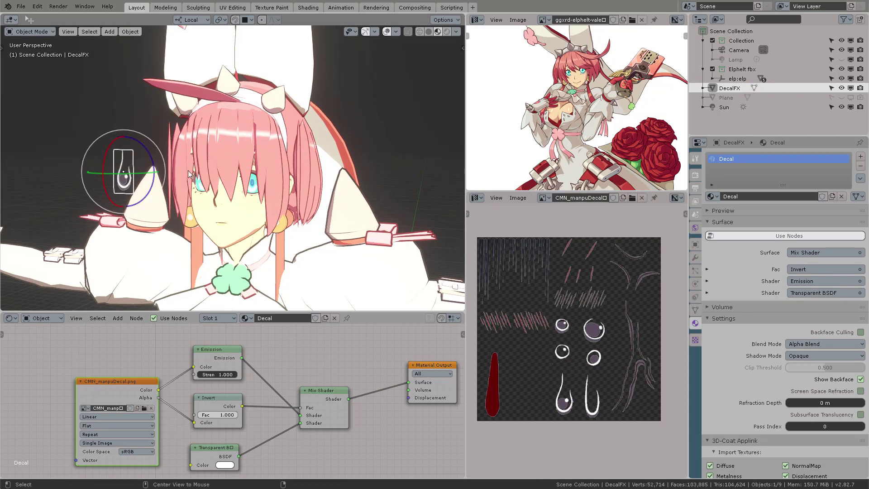
Move the decal plane near the character's head and rotate it on its local Y axis.
{"action": "key", "text": "alt+a"}
{"action": "middle_click_drag", "start_coordinate": [210, 175], "coordinate": [256, 173]}
{"action": "mouse_move", "coordinate": [334, 200]}
{"action": "middle_mouse_down"}
{"action": "mouse_move", "coordinate": [354, 202]}
{"action": "mouse_move", "coordinate": [335, 209]}
{"action": "middle_mouse_up"}
{"action": "key", "text": "g"}
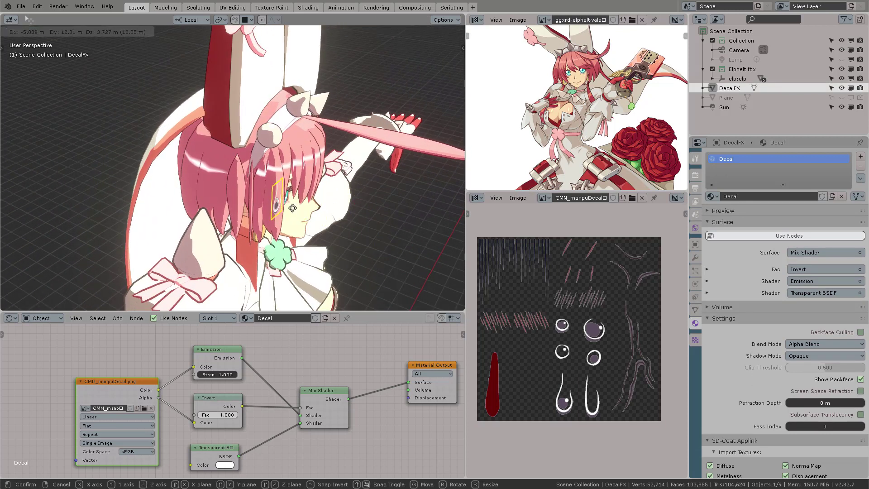
{"action": "left_click", "coordinate": [324, 213]}
{"action": "key", "text": "r"}
{"action": "key", "text": "y"}
{"action": "left_click", "coordinate": [354, 168]}
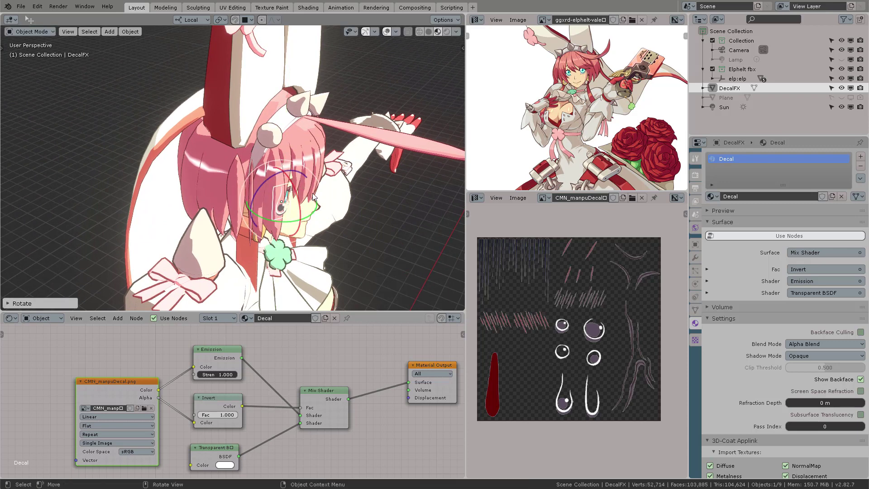
Reposition the decal plane from a side view and reselect it.
{"action": "mouse_move", "coordinate": [354, 168]}
{"action": "middle_mouse_down"}
{"action": "mouse_move", "coordinate": [358, 161]}
{"action": "mouse_move", "coordinate": [301, 174]}
{"action": "mouse_move", "coordinate": [267, 167]}
{"action": "mouse_move", "coordinate": [357, 186]}
{"action": "mouse_move", "coordinate": [354, 154]}
{"action": "middle_mouse_up"}
{"action": "key", "text": "g"}
{"action": "left_click", "coordinate": [294, 177]}
{"action": "left_click", "coordinate": [354, 154]}
{"action": "left_click", "coordinate": [335, 157]}
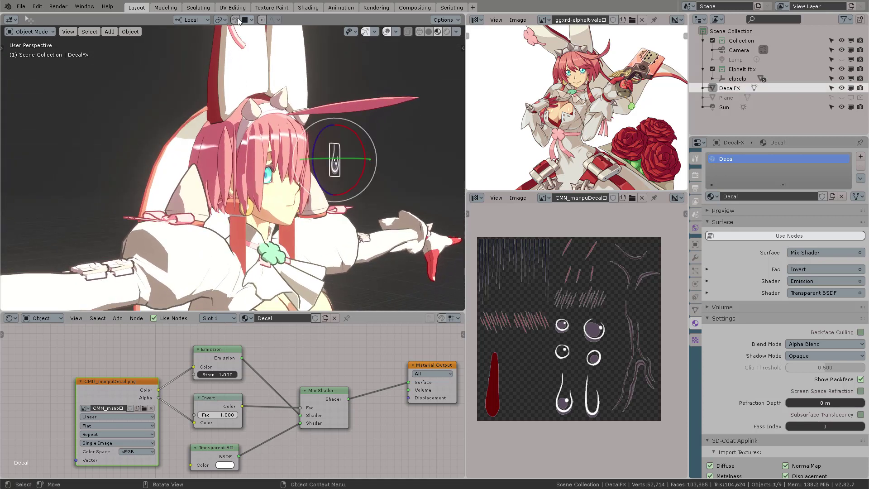
Set snapping to Face and snap the decal onto the surface beside the eye.
{"action": "left_click", "coordinate": [252, 21]}
{"action": "middle_click_drag", "start_coordinate": [335, 131], "coordinate": [359, 153]}
{"action": "key", "text": "g"}
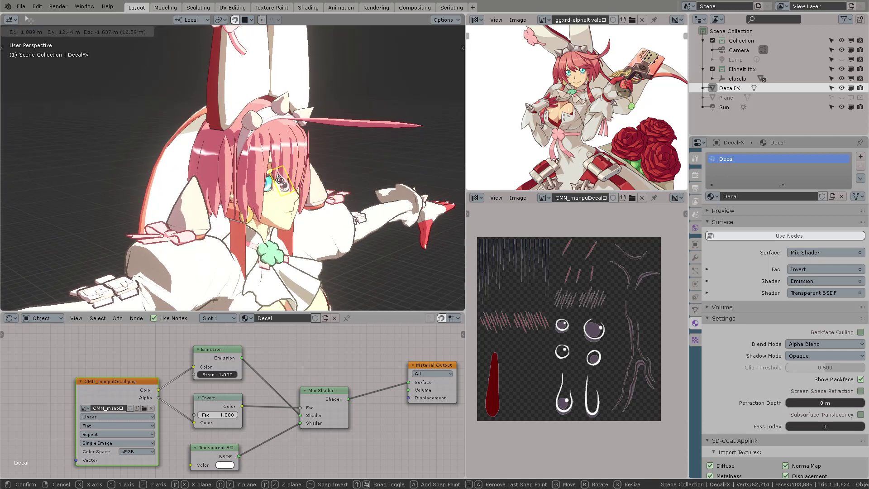
{"action": "left_click", "coordinate": [280, 170]}
{"action": "scroll", "coordinate": [283, 162], "scroll_direction": "up", "scroll_amount": 5}
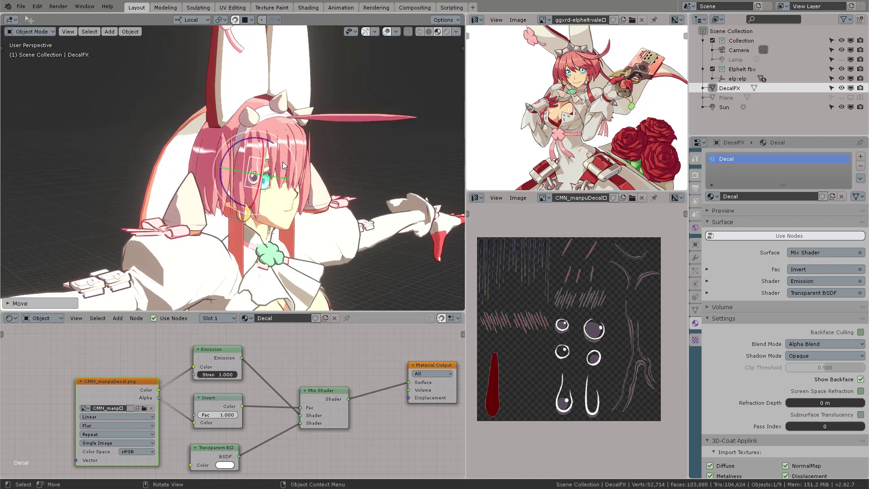
{"action": "middle_click_drag", "start_coordinate": [310, 152], "coordinate": [335, 182]}
{"action": "key", "text": "alt+a"}
{"action": "scroll", "coordinate": [267, 168], "scroll_direction": "down", "scroll_amount": 4}
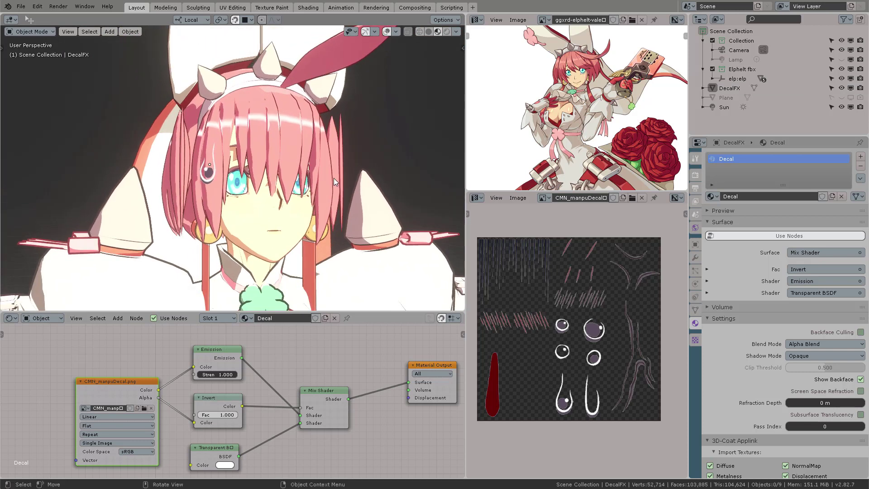
In Edit Mode, move the eye decal's UV face onto the red drop sprite with snapping off.
{"action": "left_click", "coordinate": [208, 173]}
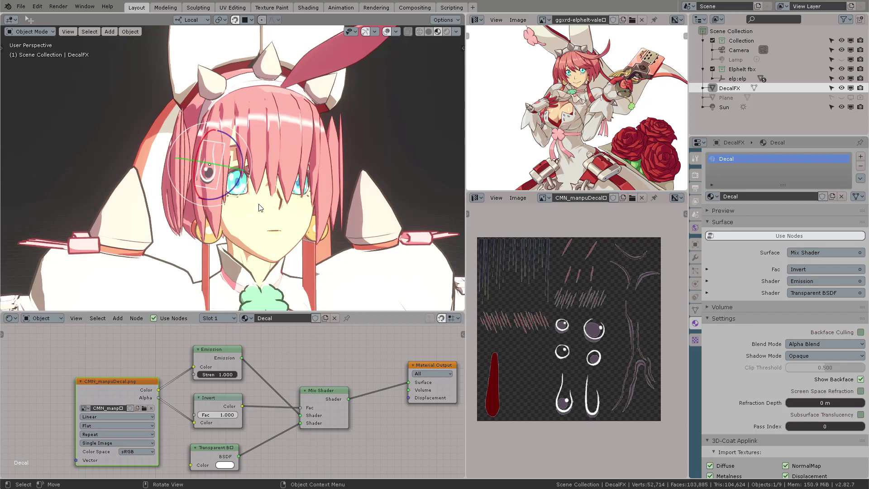
{"action": "key", "text": "ctrl+Tab"}
{"action": "left_click", "coordinate": [320, 209]}
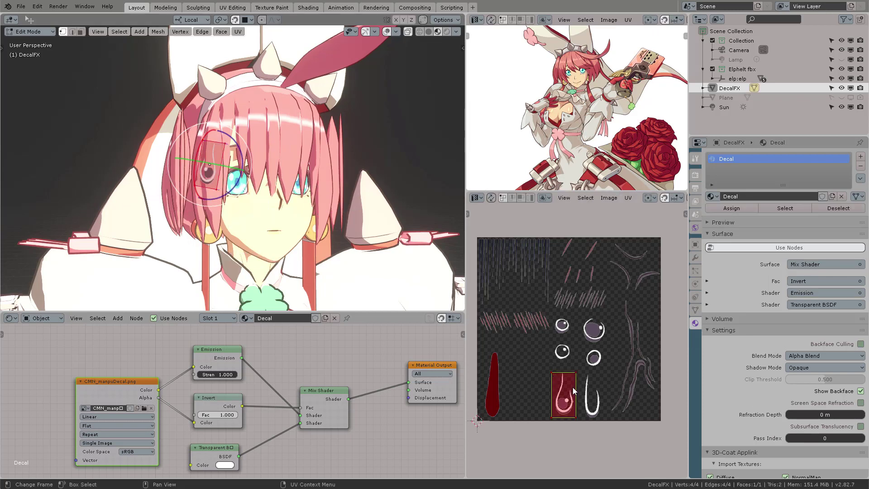
{"action": "left_click_drag", "start_coordinate": [574, 391], "coordinate": [505, 367]}
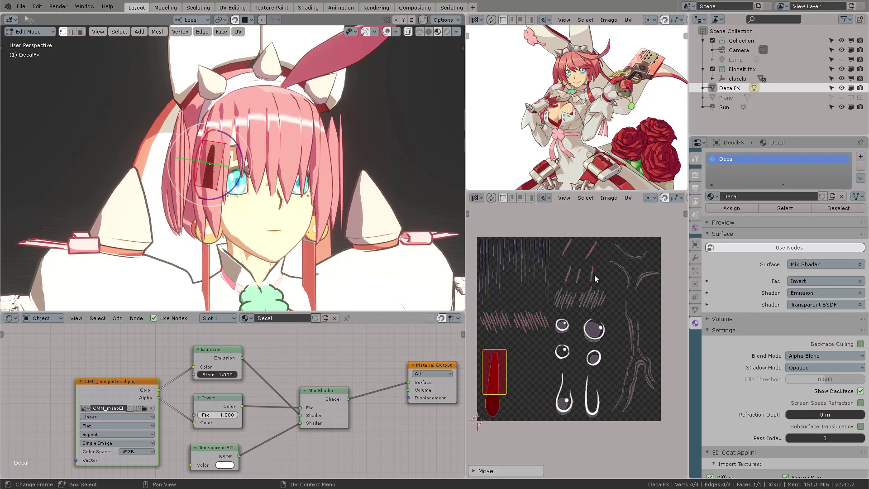
{"action": "scroll", "coordinate": [665, 200], "scroll_direction": "down", "scroll_amount": 3}
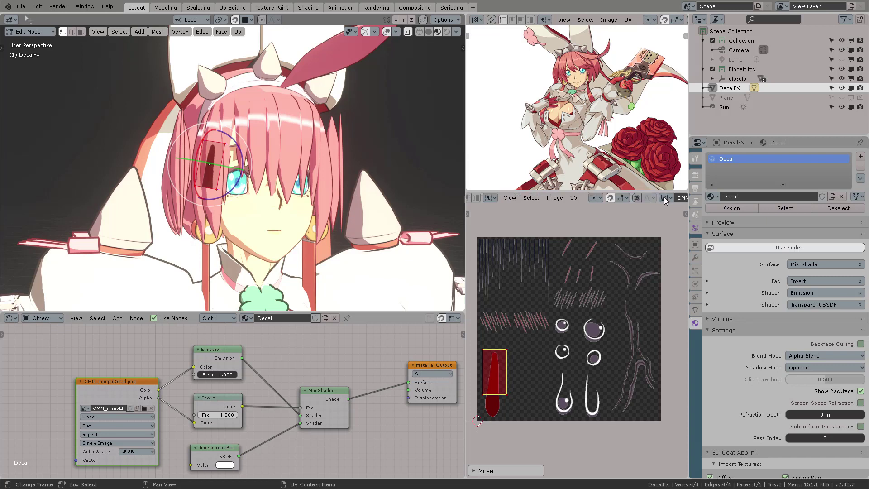
{"action": "left_click", "coordinate": [611, 198]}
Stretch the UV face by moving its bottom edge down vertically, then return to Object Mode.
{"action": "left_click", "coordinate": [512, 387]}
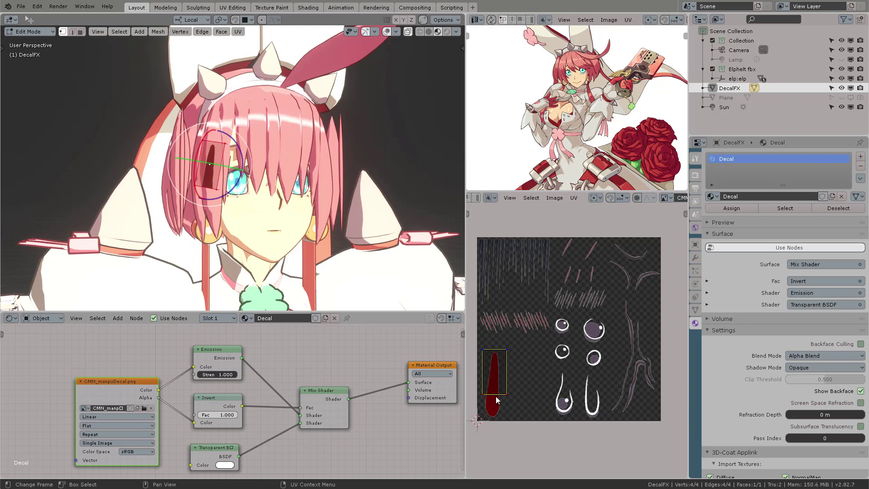
{"action": "key", "text": "g"}
{"action": "key", "text": "y"}
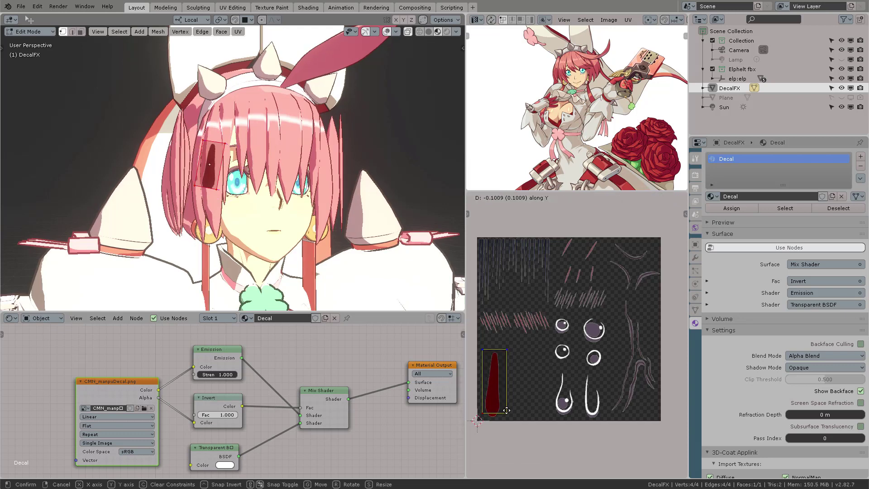
{"action": "left_click", "coordinate": [506, 414]}
{"action": "left_click", "coordinate": [286, 185]}
{"action": "key", "text": "Tab"}
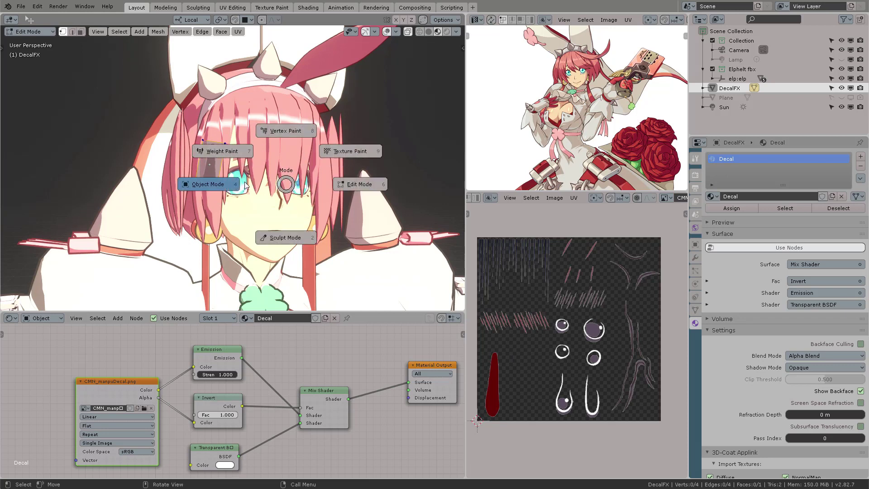
{"action": "left_click", "coordinate": [245, 185]}
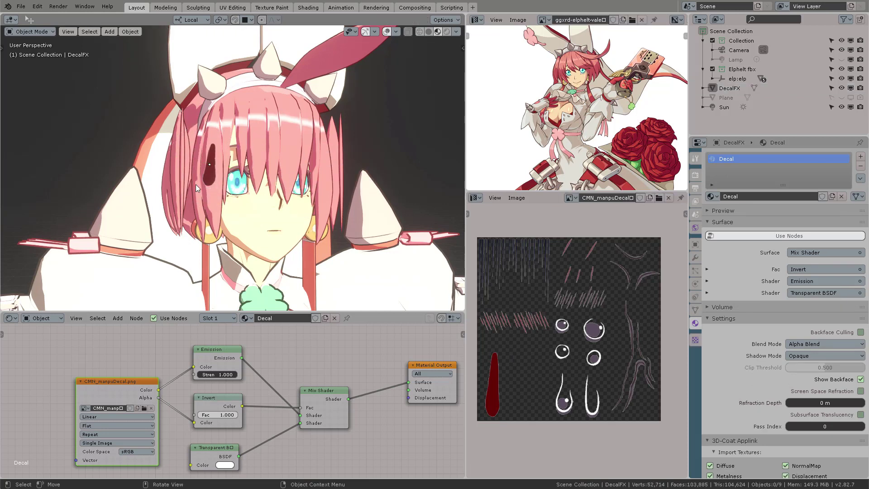
Try moving the decal down onto the mouth, then undo the move.
{"action": "left_click", "coordinate": [209, 167]}
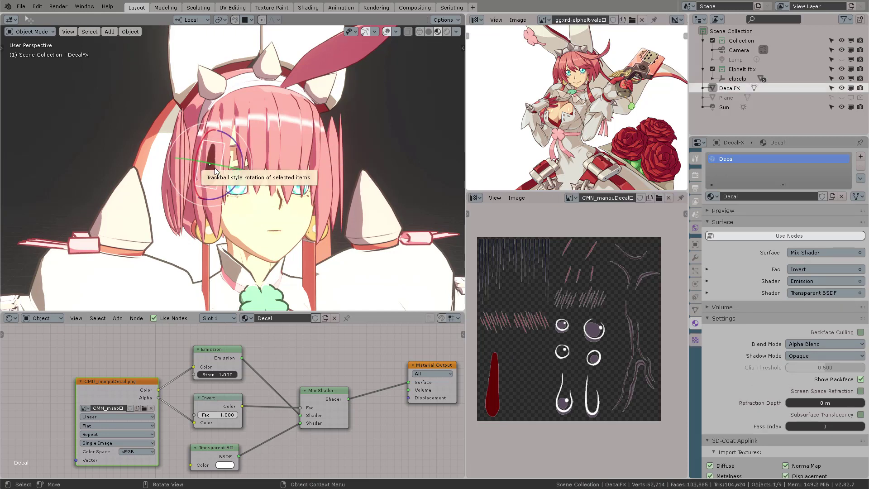
{"action": "key", "text": "g"}
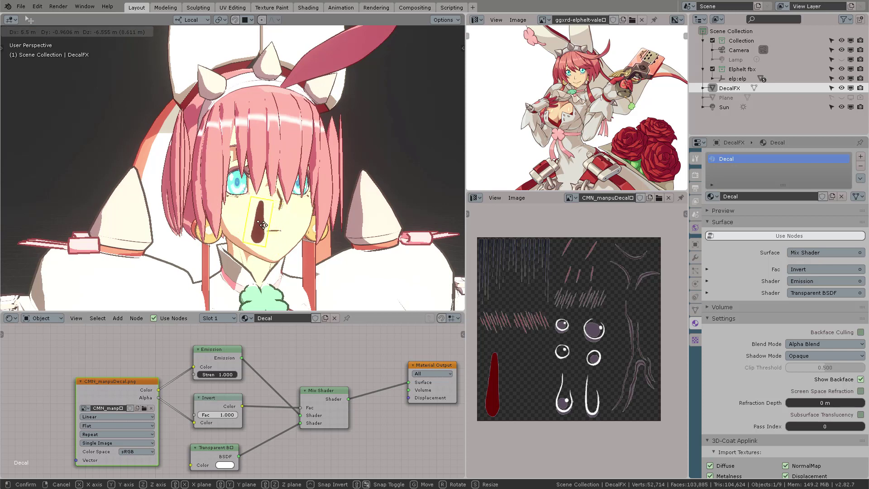
{"action": "left_click", "coordinate": [265, 226]}
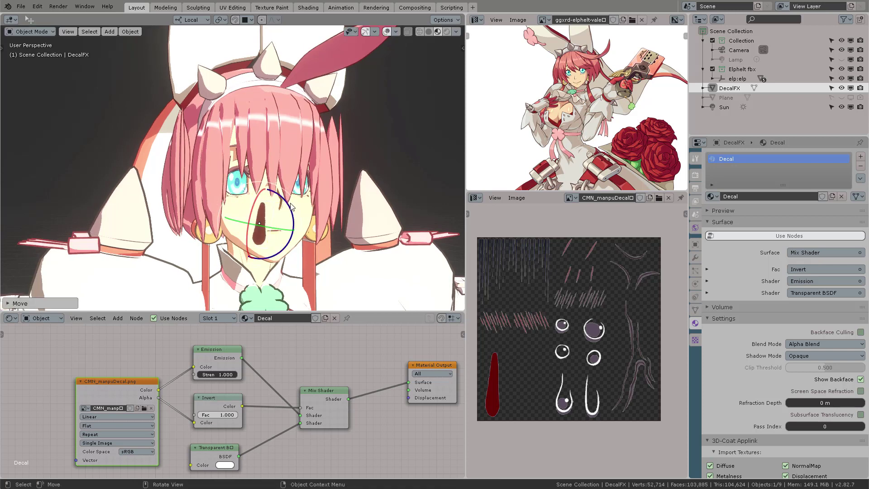
{"action": "key", "text": "ctrl+z"}
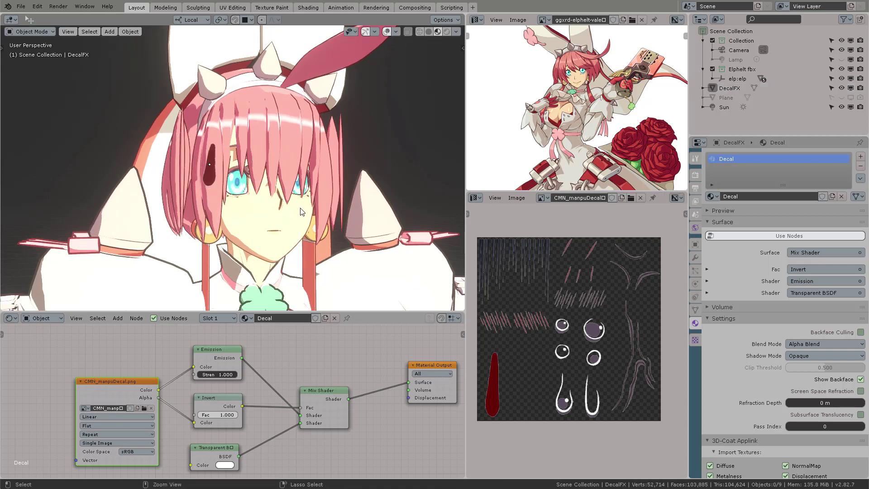
Revert the decal's UV back to the teardrop mark and view the scene in Rendered shading.
{"action": "key", "text": "Tab"}
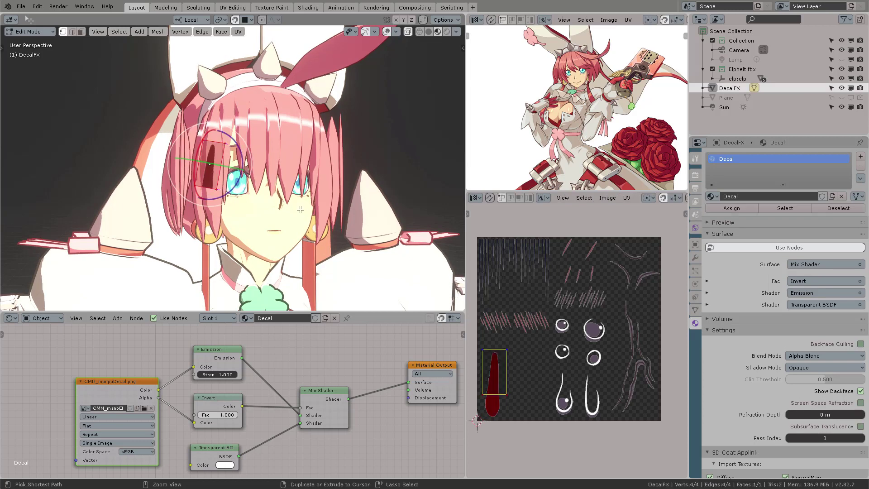
{"action": "key", "text": "ctrl+z"}
{"action": "key", "text": "ctrl+z"}
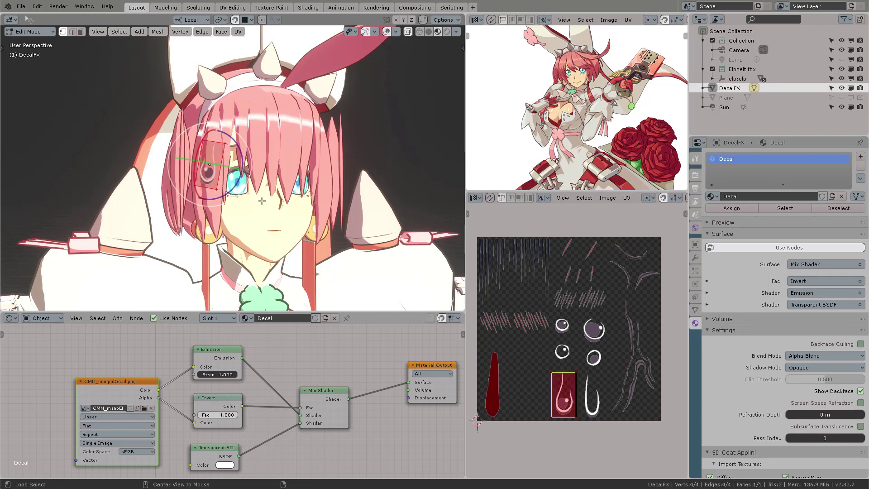
{"action": "key", "text": "alt+a"}
{"action": "key", "text": "ctrl+Tab"}
{"action": "left_click", "coordinate": [192, 175]}
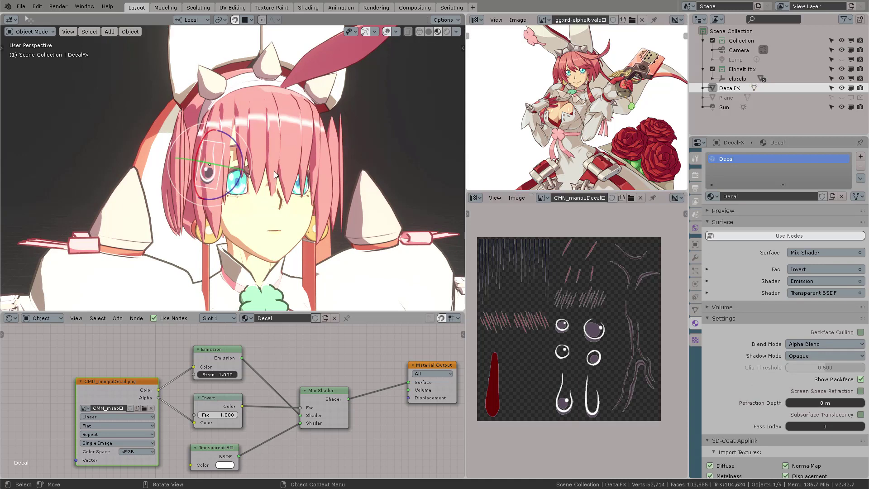
{"action": "key", "text": "alt+a"}
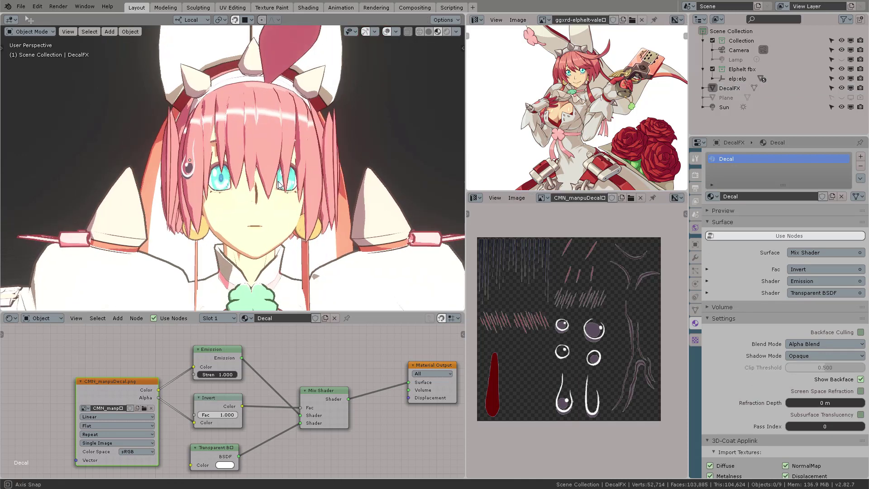
{"action": "left_click", "coordinate": [447, 32]}
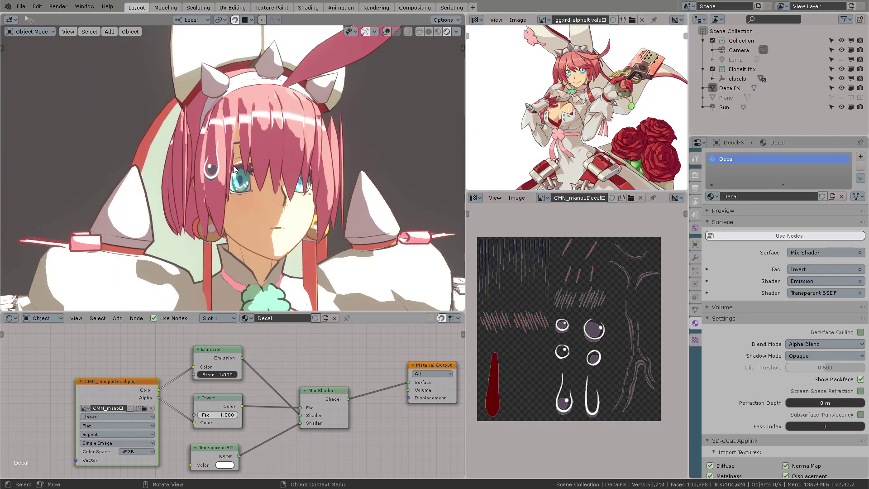
{"action": "left_click", "coordinate": [211, 163]}
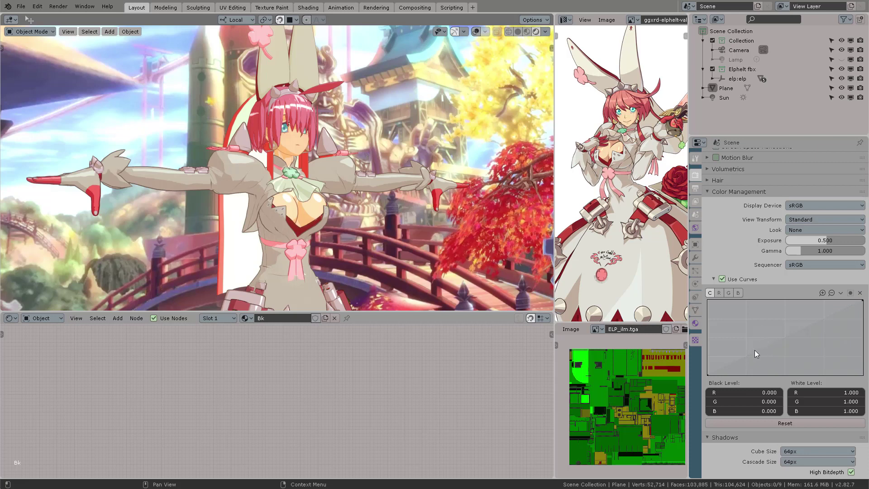
Add a curve point, set Gamma 1.6 and Exposure 0.56, and lower the point to darken shadows.
{"action": "left_click", "coordinate": [752, 357]}
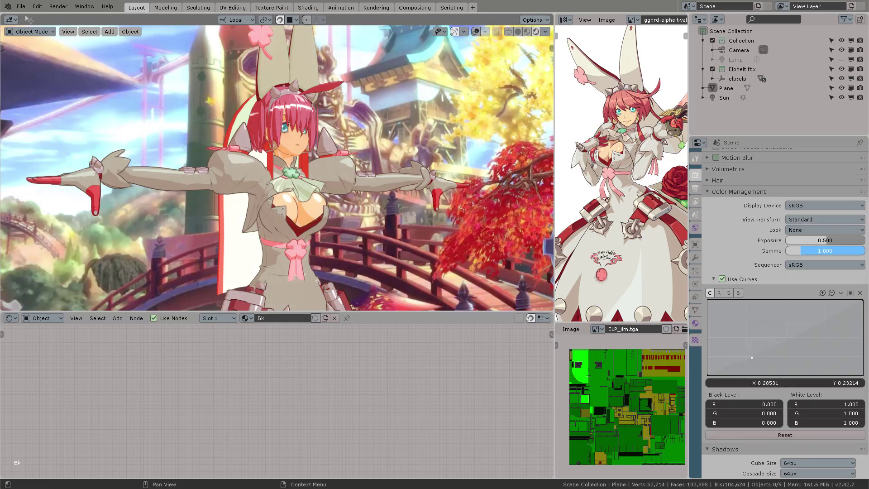
{"action": "left_click", "coordinate": [818, 250]}
{"action": "type", "text": "1.6"}
{"action": "key", "text": "Return"}
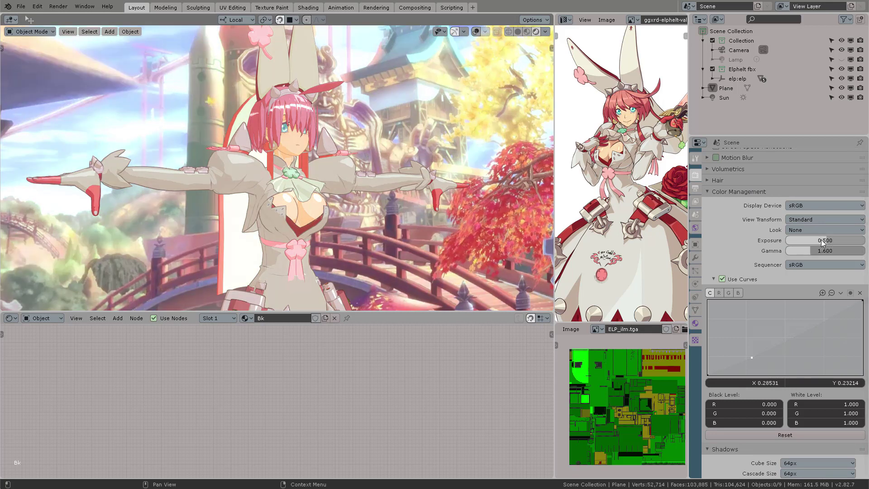
{"action": "left_click", "coordinate": [824, 242]}
{"action": "type", "text": "0.56"}
{"action": "key", "text": "Return"}
{"action": "left_click_drag", "start_coordinate": [752, 358], "coordinate": [753, 367]}
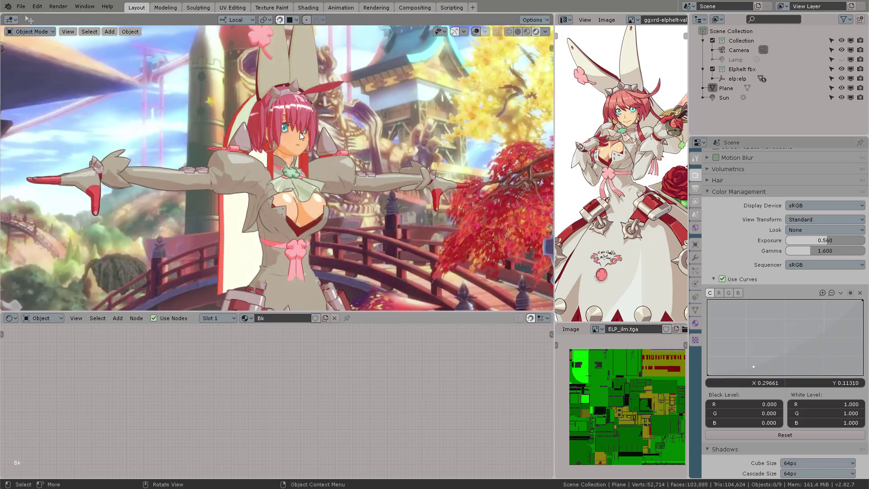
{"action": "mouse_move", "coordinate": [387, 173]}
{"action": "middle_mouse_down"}
{"action": "mouse_move", "coordinate": [311, 180]}
{"action": "mouse_move", "coordinate": [400, 176]}
{"action": "mouse_move", "coordinate": [393, 181]}
{"action": "middle_mouse_up"}
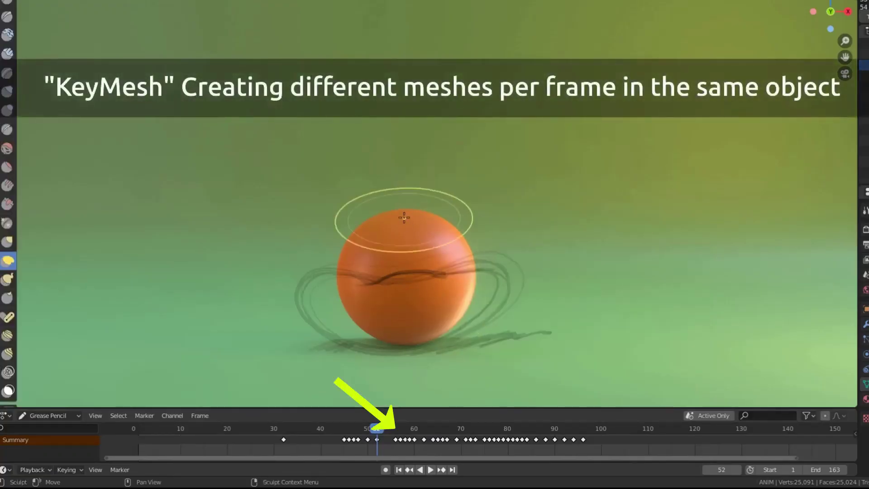
Flatten the orange sphere into a bean and store it as a mesh keyframe at frame 58.
{"action": "left_click_drag", "start_coordinate": [397, 252], "coordinate": [397, 272]}
{"action": "left_click_drag", "start_coordinate": [351, 294], "coordinate": [310, 290]}
{"action": "left_click_drag", "start_coordinate": [460, 296], "coordinate": [502, 285]}
{"action": "left_click_drag", "start_coordinate": [317, 303], "coordinate": [305, 301]}
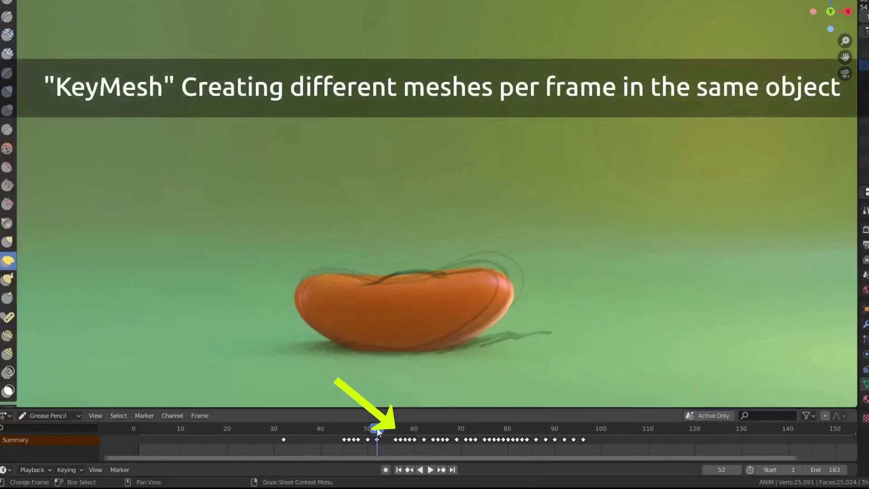
{"action": "left_click_drag", "start_coordinate": [379, 431], "coordinate": [405, 433]}
{"action": "key", "text": "F3"}
{"action": "key", "text": "Return"}
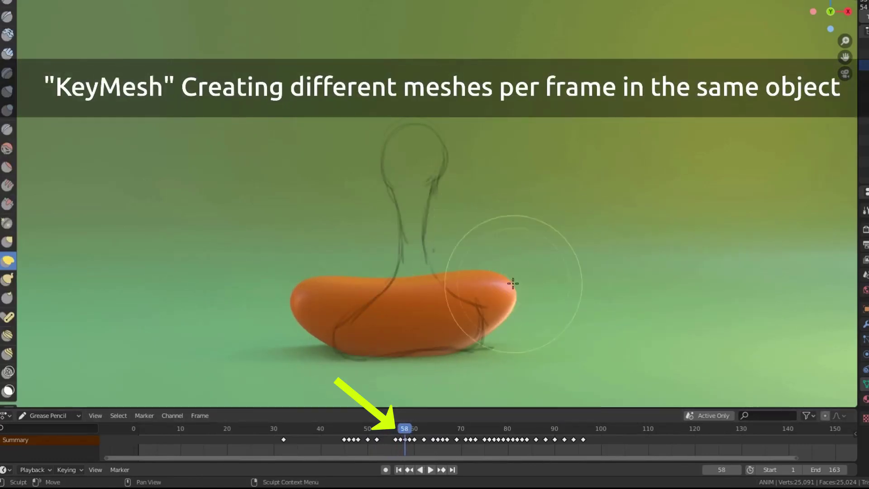
Sculpt the bean into a hill shape matching the sketch, with brushes shown in two columns.
{"action": "left_click_drag", "start_coordinate": [515, 283], "coordinate": [477, 310]}
{"action": "left_click_drag", "start_coordinate": [298, 291], "coordinate": [378, 343]}
{"action": "left_click_drag", "start_coordinate": [483, 290], "coordinate": [453, 304]}
{"action": "mouse_move", "coordinate": [400, 319]}
{"action": "left_mouse_down"}
{"action": "mouse_move", "coordinate": [403, 299]}
{"action": "mouse_move", "coordinate": [421, 291]}
{"action": "left_mouse_up"}
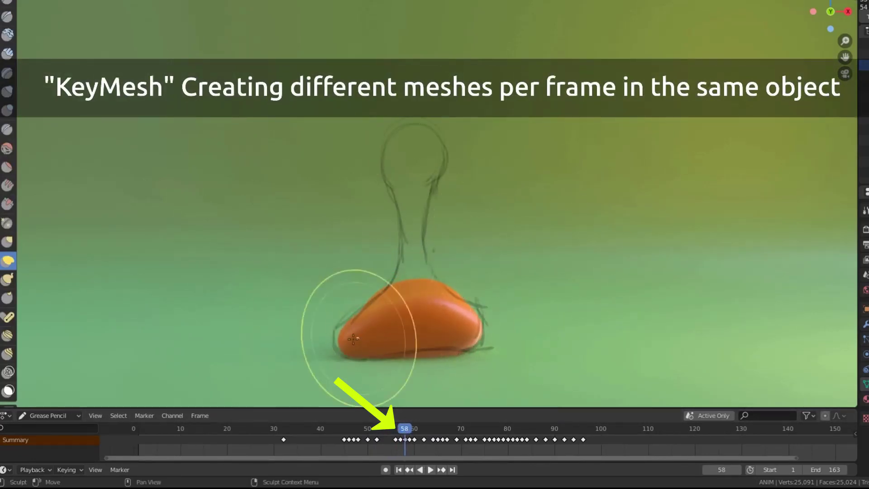
{"action": "left_click_drag", "start_coordinate": [357, 336], "coordinate": [354, 340]}
{"action": "left_click_drag", "start_coordinate": [20, 240], "coordinate": [41, 240]}
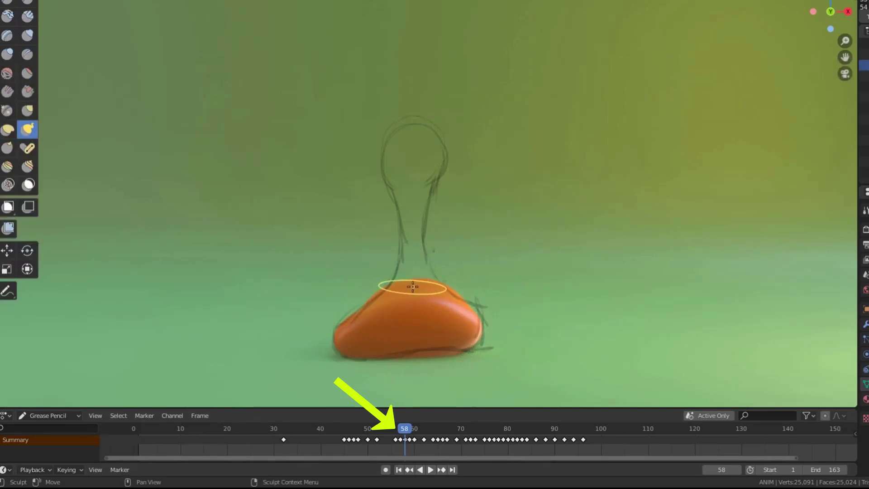
Pull a stem up from the blob, grab the head up-right, and smooth it at frame 59.
{"action": "mouse_move", "coordinate": [413, 289]}
{"action": "left_mouse_down"}
{"action": "mouse_move", "coordinate": [405, 153]}
{"action": "mouse_move", "coordinate": [418, 156]}
{"action": "mouse_move", "coordinate": [413, 142]}
{"action": "left_mouse_up"}
{"action": "key", "text": "i"}
{"action": "left_click", "coordinate": [9, 130]}
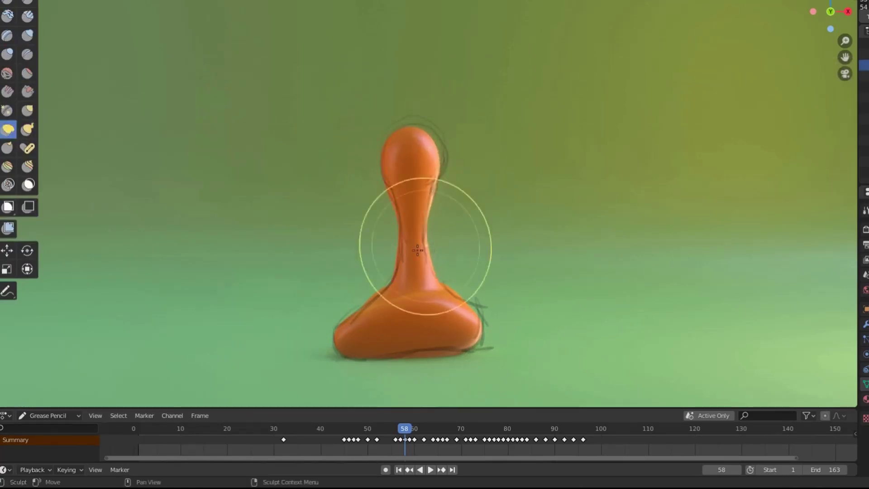
{"action": "left_click_drag", "start_coordinate": [426, 247], "coordinate": [423, 247]}
{"action": "mouse_move", "coordinate": [404, 430]}
{"action": "left_mouse_down"}
{"action": "mouse_move", "coordinate": [372, 432]}
{"action": "mouse_move", "coordinate": [410, 430]}
{"action": "left_mouse_up"}
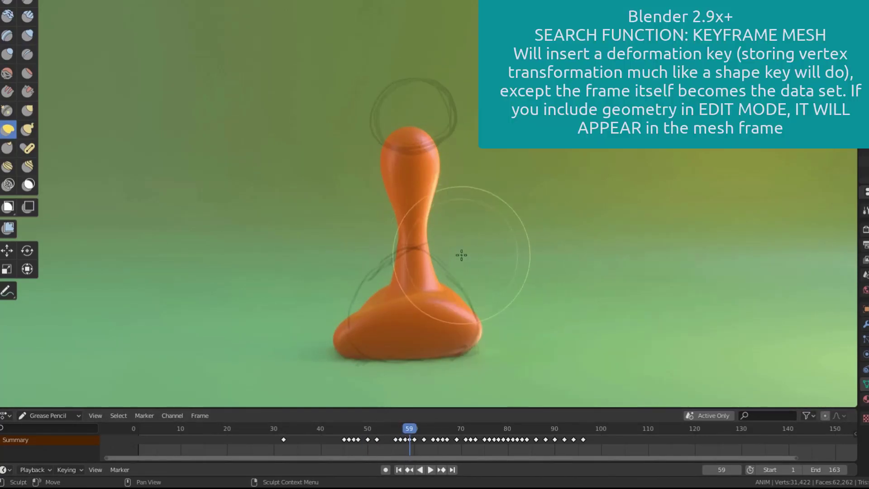
{"action": "left_click_drag", "start_coordinate": [410, 151], "coordinate": [391, 166], "text": "shift"}
Merge the top vertices at centre and pull the spike tip down, then resume sculpting.
{"action": "key", "text": "Tab"}
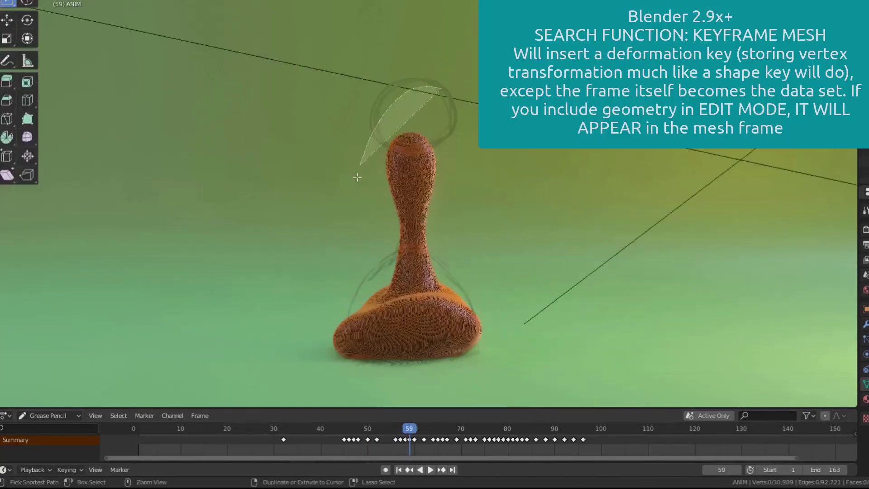
{"action": "key", "text": "m"}
{"action": "left_click", "coordinate": [484, 230]}
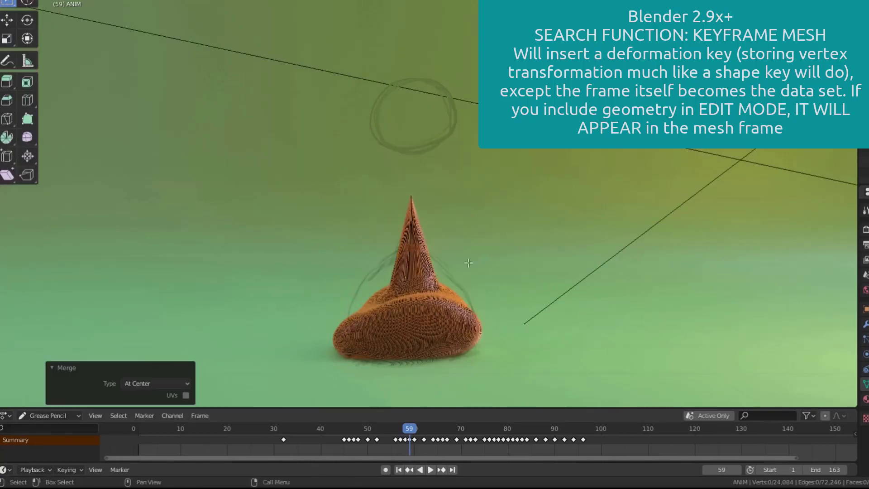
{"action": "left_click", "coordinate": [411, 198]}
{"action": "key", "text": "g"}
{"action": "left_click", "coordinate": [438, 275]}
{"action": "key", "text": "ctrl+Tab"}
{"action": "left_click", "coordinate": [441, 333]}
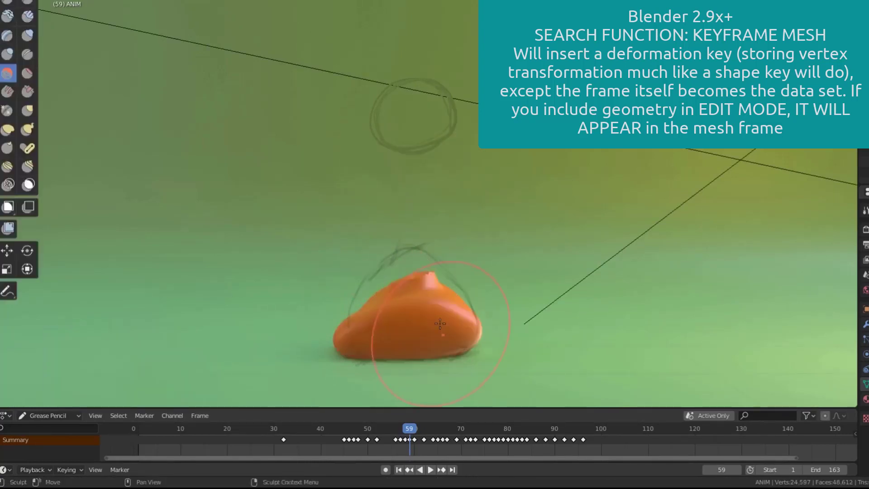
Smooth and raise the blob's top and reshape its left side to follow the sketch.
{"action": "left_click_drag", "start_coordinate": [427, 292], "coordinate": [413, 285], "text": "shift"}
{"action": "left_click_drag", "start_coordinate": [413, 285], "coordinate": [412, 257]}
{"action": "left_click_drag", "start_coordinate": [377, 295], "coordinate": [369, 285]}
{"action": "left_click_drag", "start_coordinate": [341, 334], "coordinate": [354, 332]}
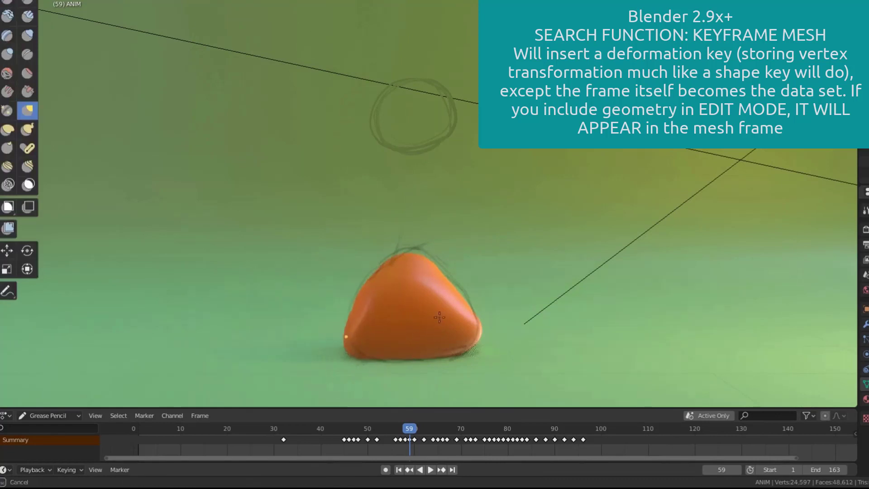
Add a UV sphere, scaled and positioned over the head circle in the sketch.
{"action": "key", "text": "Tab"}
{"action": "key", "text": "shift+a"}
{"action": "left_click", "coordinate": [465, 181]}
{"action": "key", "text": "s"}
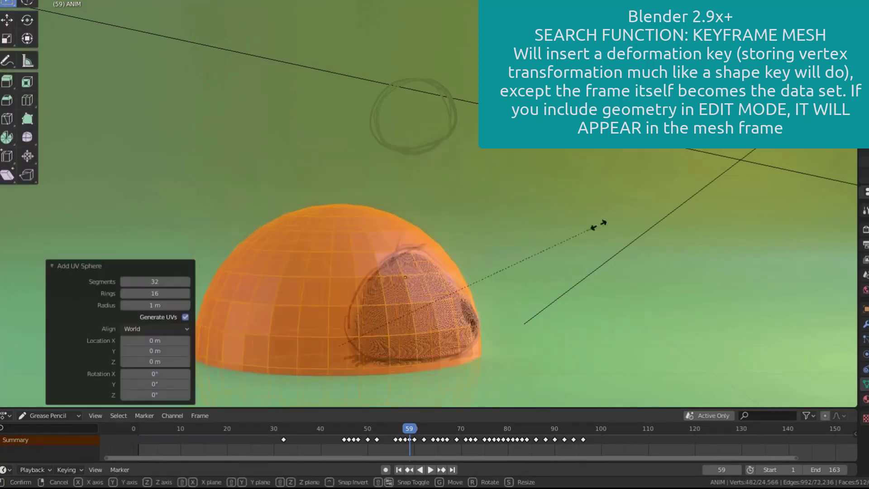
{"action": "left_click", "coordinate": [428, 301]}
{"action": "key", "text": "g"}
{"action": "left_click", "coordinate": [520, 127]}
{"action": "key", "text": "s"}
{"action": "left_click", "coordinate": [544, 161]}
{"action": "key", "text": "ctrl+Tab"}
{"action": "left_click", "coordinate": [533, 166]}
Shade the sphere smooth and sculpt it into the head shape.
{"action": "right_click", "coordinate": [407, 128]}
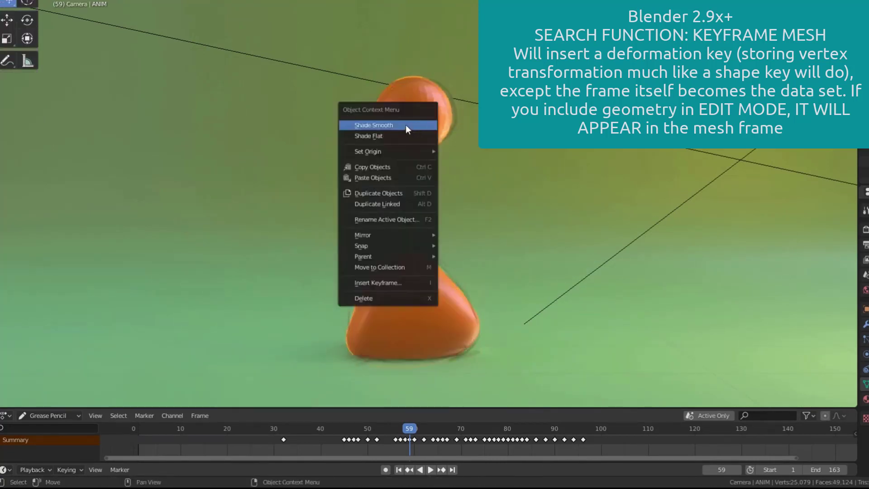
{"action": "left_click", "coordinate": [407, 128]}
{"action": "key", "text": "ctrl+Tab"}
{"action": "left_click", "coordinate": [430, 147]}
{"action": "left_click_drag", "start_coordinate": [434, 111], "coordinate": [444, 103]}
Play back the sculpted animation from frame 45 to watch the figure grow.
{"action": "left_click", "coordinate": [344, 430]}
{"action": "key", "text": "space"}
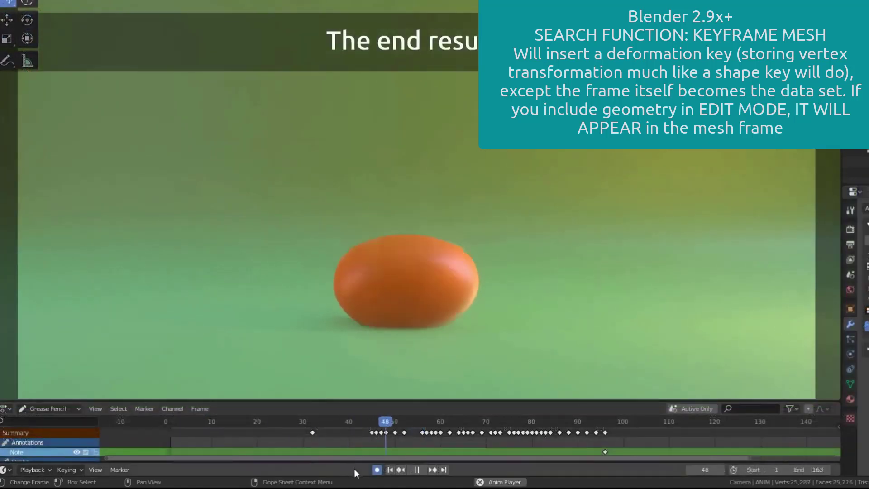
{"action": "key", "text": "space"}
{"action": "left_click_drag", "start_coordinate": [564, 422], "coordinate": [353, 426]}
{"action": "key", "text": "space"}
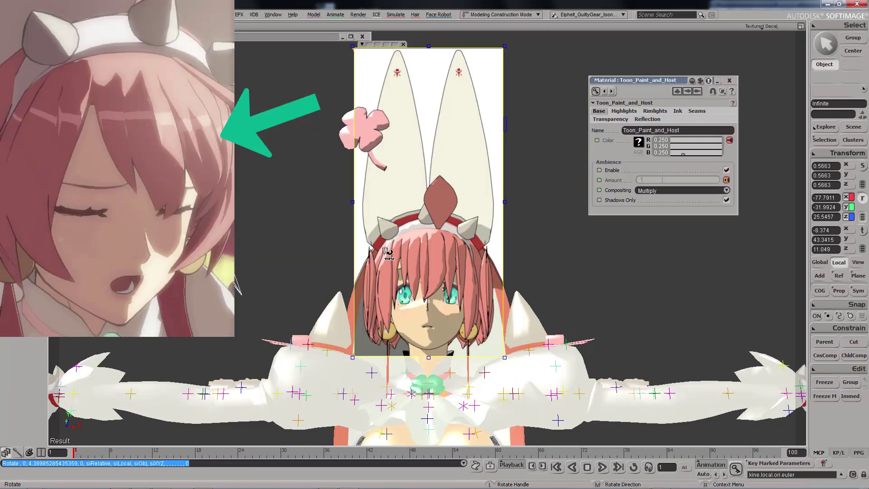
Save the scene, disable Rimlights Layer 1, then review the Ink and Highlights settings.
{"action": "key", "text": "ctrl+s"}
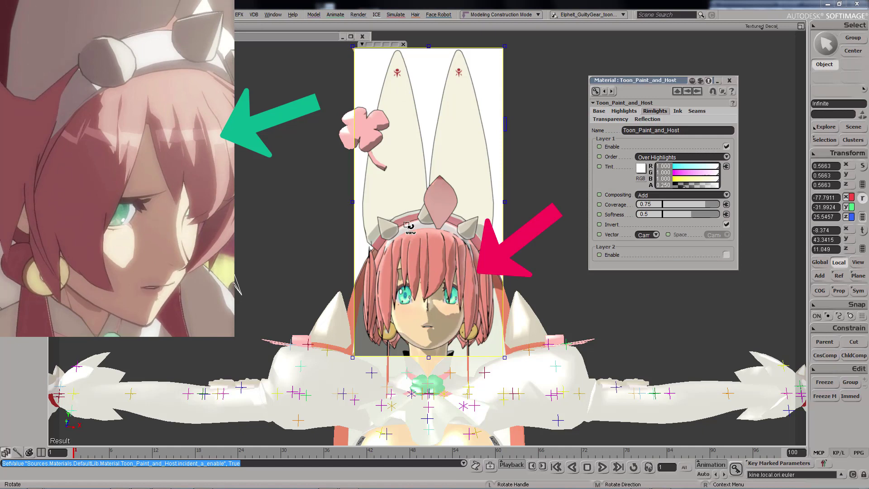
{"action": "left_click", "coordinate": [727, 147]}
{"action": "left_click", "coordinate": [677, 111]}
{"action": "left_click", "coordinate": [623, 111]}
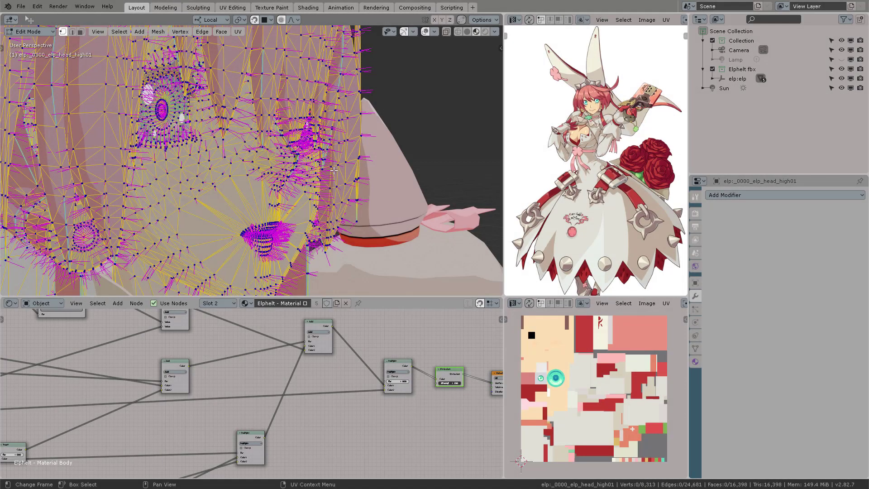
Switch the character back to Object Mode and orbit to check its profile.
{"action": "key", "text": "ctrl+Tab"}
{"action": "left_click", "coordinate": [330, 111]}
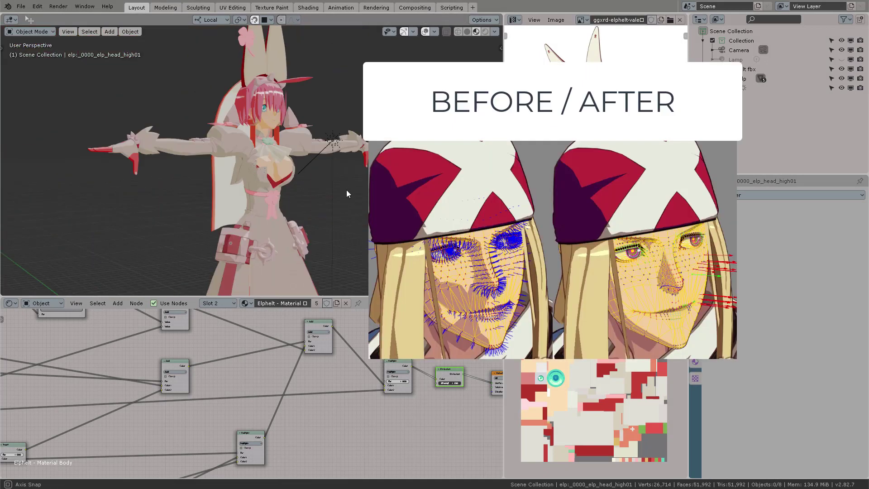
{"action": "middle_click_drag", "start_coordinate": [346, 194], "coordinate": [342, 162]}
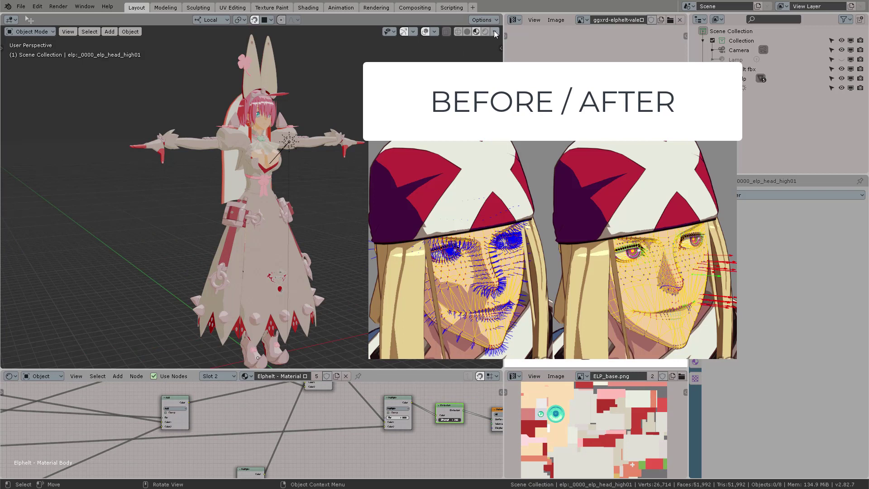
Turn on Scene Lights and Scene World in viewport shading for a black background.
{"action": "left_click", "coordinate": [496, 31]}
{"action": "left_click", "coordinate": [447, 77]}
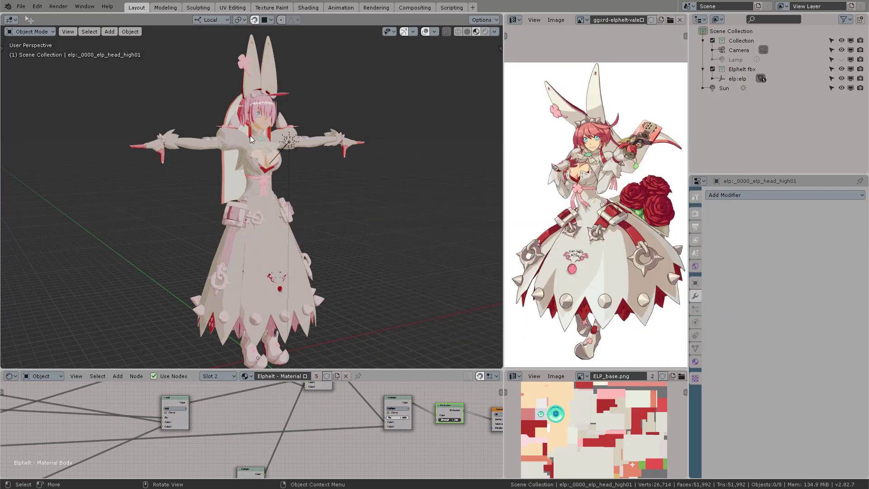
{"action": "left_click", "coordinate": [496, 33]}
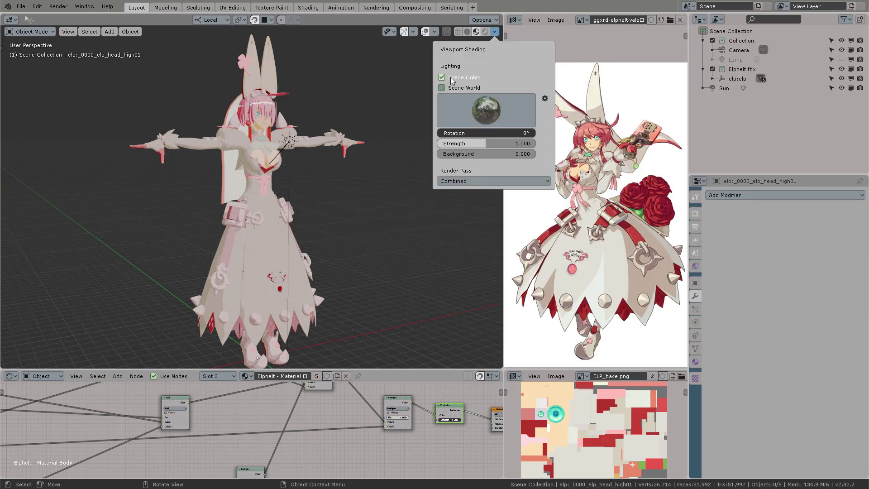
{"action": "left_click", "coordinate": [442, 77]}
{"action": "left_click", "coordinate": [442, 88]}
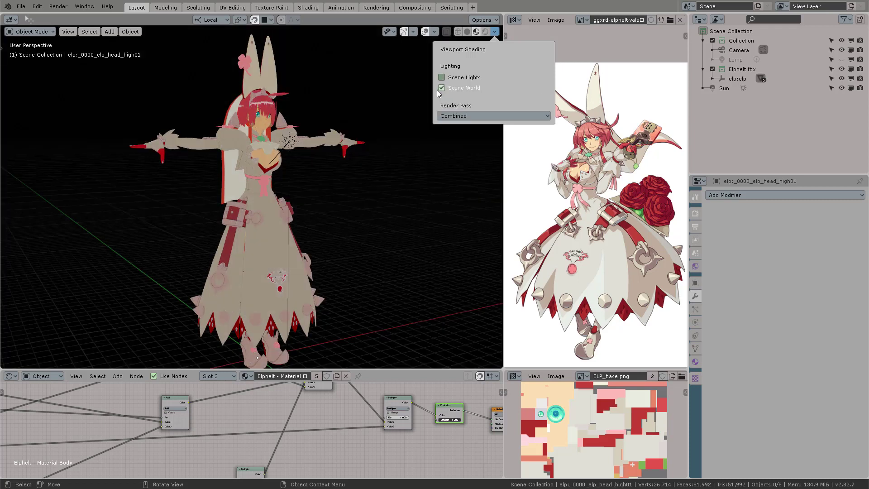
{"action": "left_click", "coordinate": [696, 297]}
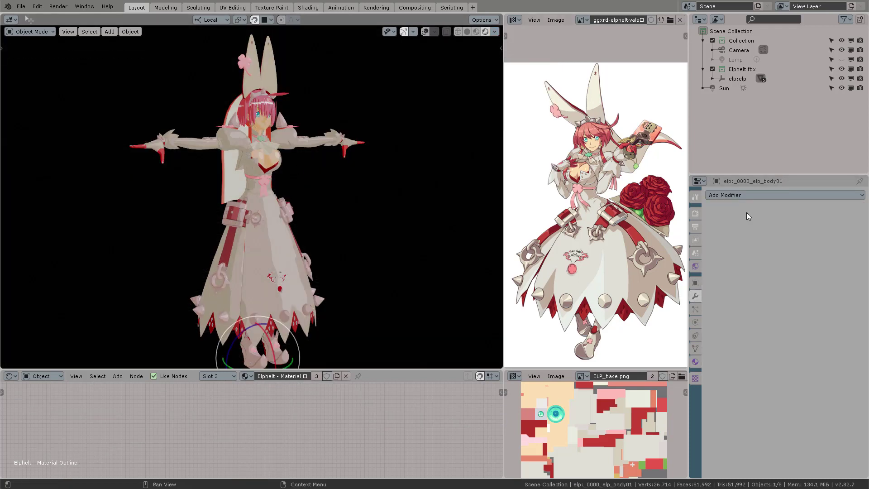
Add a Solidify modifier to the body with 0.937 m thickness, offset 1 and flipped normals.
{"action": "left_click", "coordinate": [770, 195]}
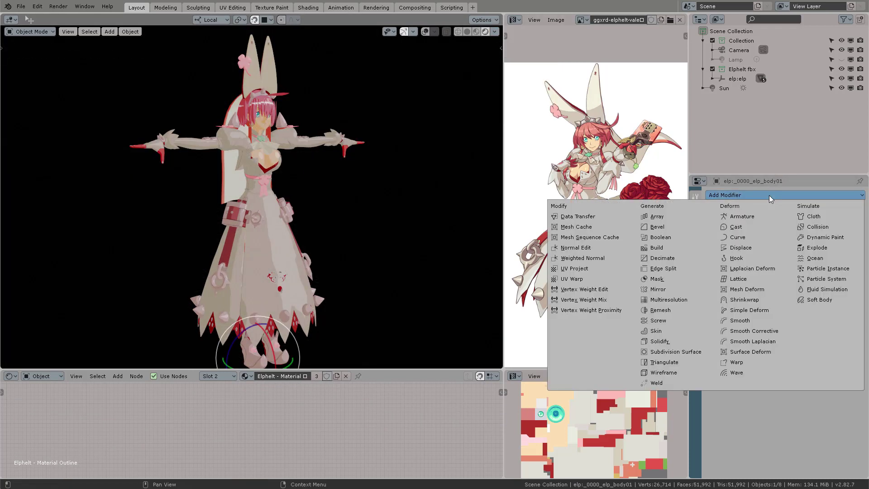
{"action": "left_click", "coordinate": [667, 341]}
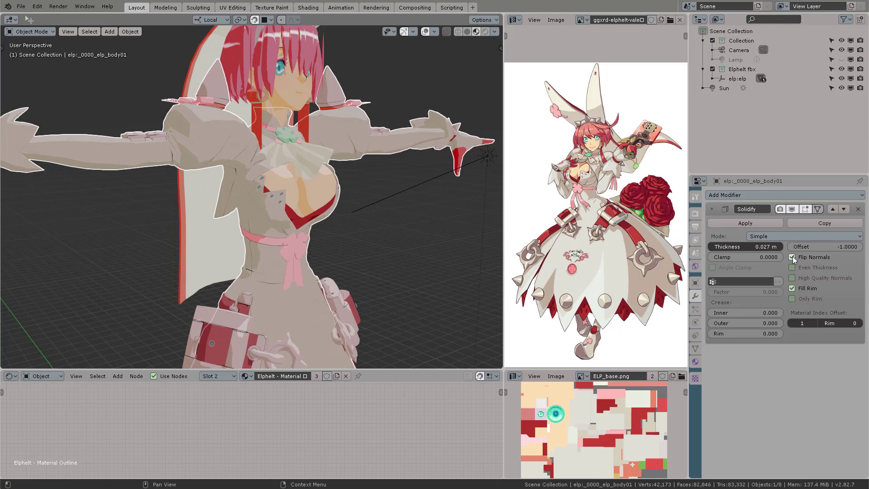
{"action": "left_click", "coordinate": [792, 257]}
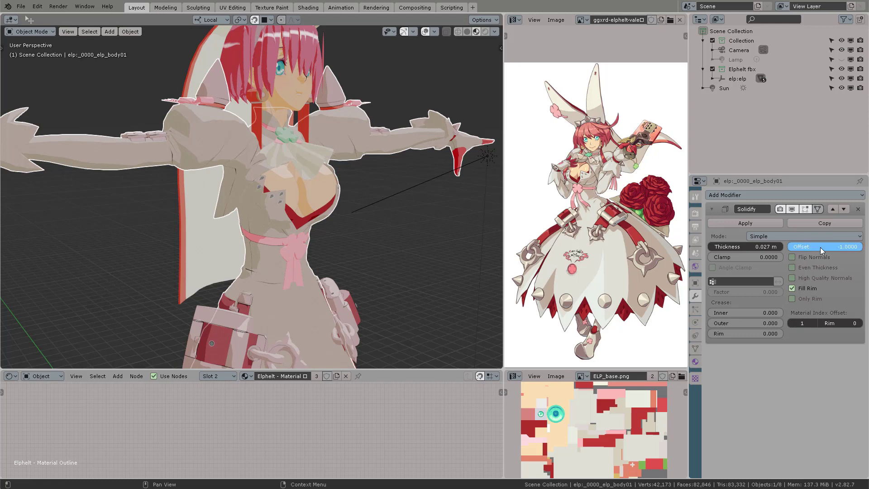
{"action": "key", "text": "Return"}
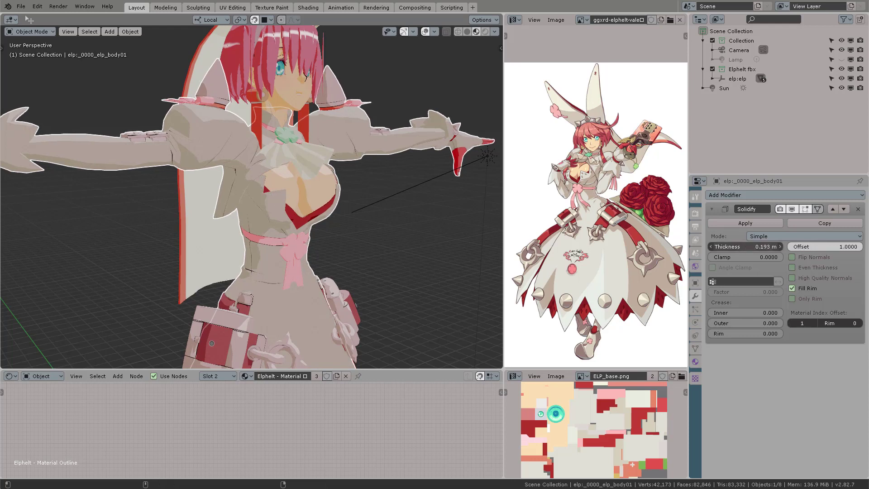
{"action": "left_click", "coordinate": [695, 361]}
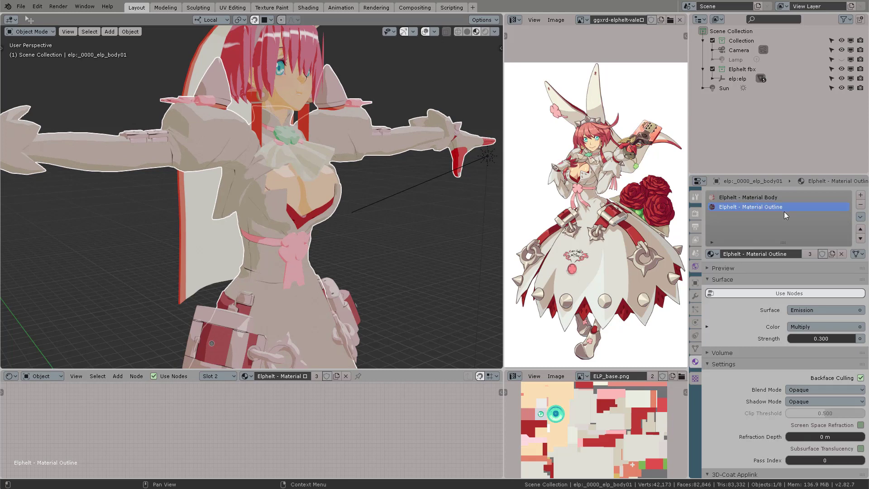
{"action": "left_click", "coordinate": [696, 296]}
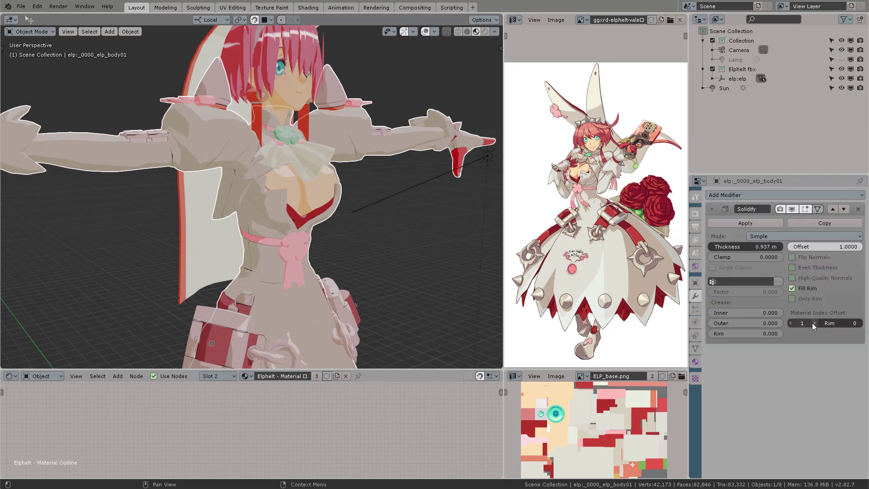
{"action": "left_click", "coordinate": [793, 257]}
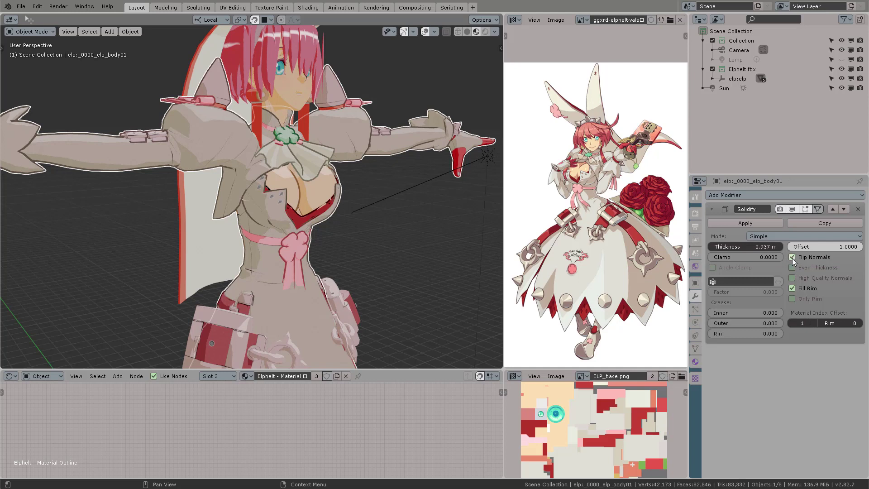
Show the outline material and bring its node tree into view in the Shader Editor.
{"action": "left_click", "coordinate": [695, 361]}
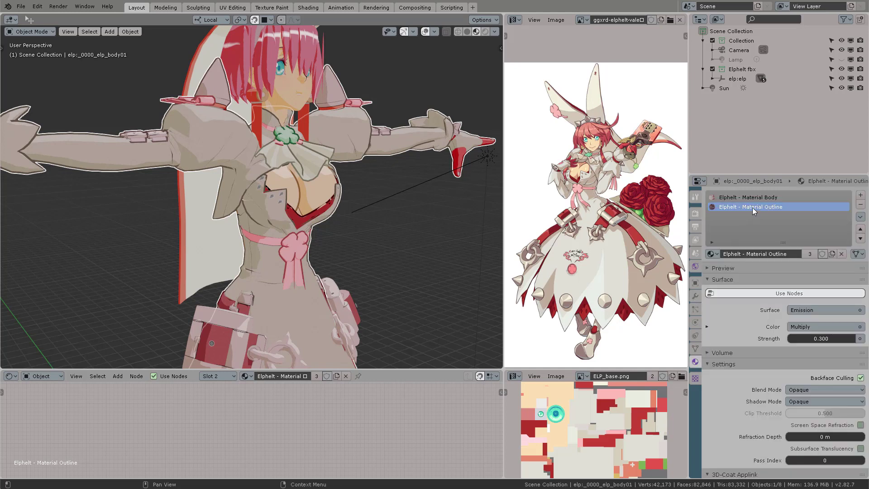
{"action": "scroll", "coordinate": [302, 437], "scroll_direction": "down", "scroll_amount": 2}
{"action": "middle_click_drag", "start_coordinate": [156, 473], "coordinate": [275, 422]}
{"action": "middle_click_drag", "start_coordinate": [358, 430], "coordinate": [267, 406]}
{"action": "scroll", "coordinate": [259, 405], "scroll_direction": "up", "scroll_amount": 2}
{"action": "middle_click_drag", "start_coordinate": [178, 396], "coordinate": [193, 402]}
Rearrange the outline material's nodes, moving the leftmost node aside.
{"action": "left_click_drag", "start_coordinate": [169, 396], "coordinate": [214, 430]}
{"action": "middle_click_drag", "start_coordinate": [168, 390], "coordinate": [201, 413]}
{"action": "left_click_drag", "start_coordinate": [178, 409], "coordinate": [210, 458]}
{"action": "middle_click_drag", "start_coordinate": [323, 423], "coordinate": [288, 390]}
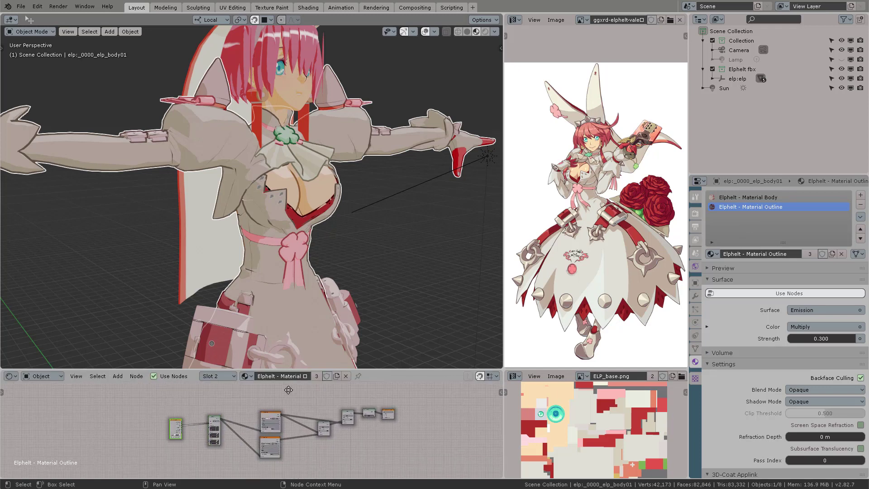
{"action": "scroll", "coordinate": [404, 416], "scroll_direction": "up", "scroll_amount": 9}
{"action": "scroll", "coordinate": [326, 428], "scroll_direction": "up", "scroll_amount": 6}
{"action": "middle_click_drag", "start_coordinate": [313, 424], "coordinate": [333, 443]}
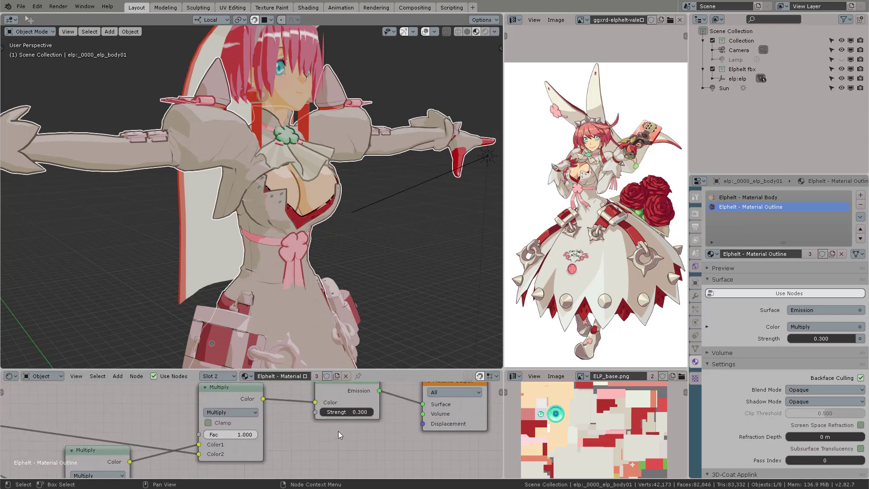
{"action": "scroll", "coordinate": [333, 443], "scroll_direction": "down", "scroll_amount": 2}
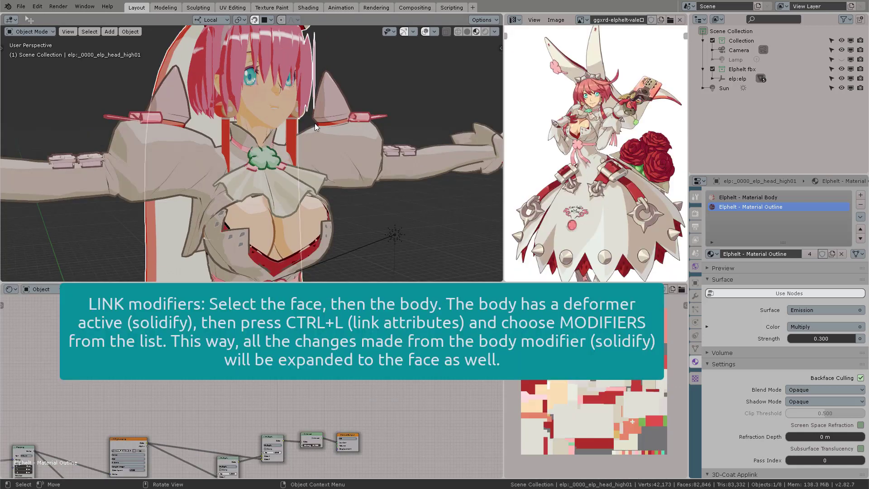
Link the body's Solidify modifier onto the face via Ctrl+L > Modifiers, then orbit to check.
{"action": "left_click", "coordinate": [337, 145], "text": "shift"}
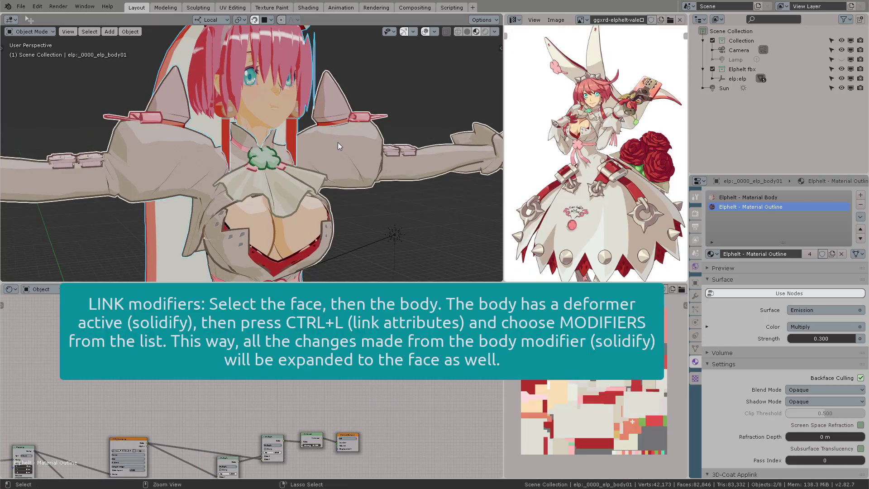
{"action": "key", "text": "ctrl+l"}
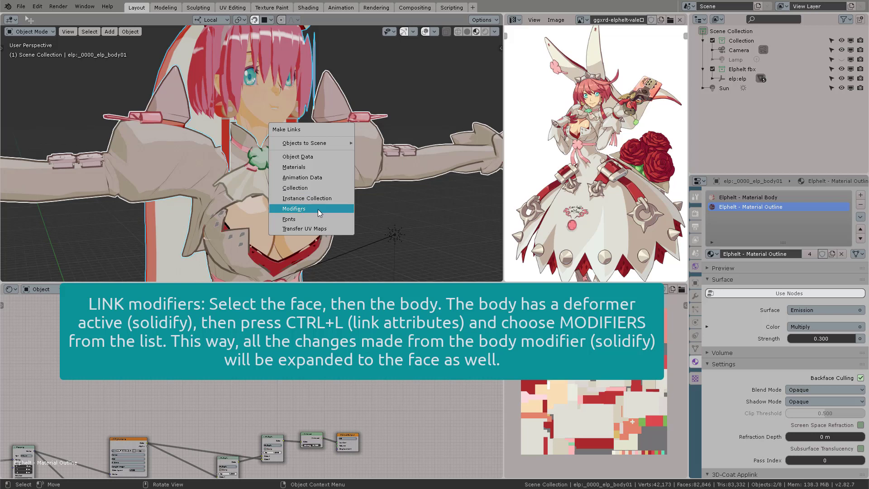
{"action": "left_click", "coordinate": [319, 208]}
{"action": "key", "text": "alt+a"}
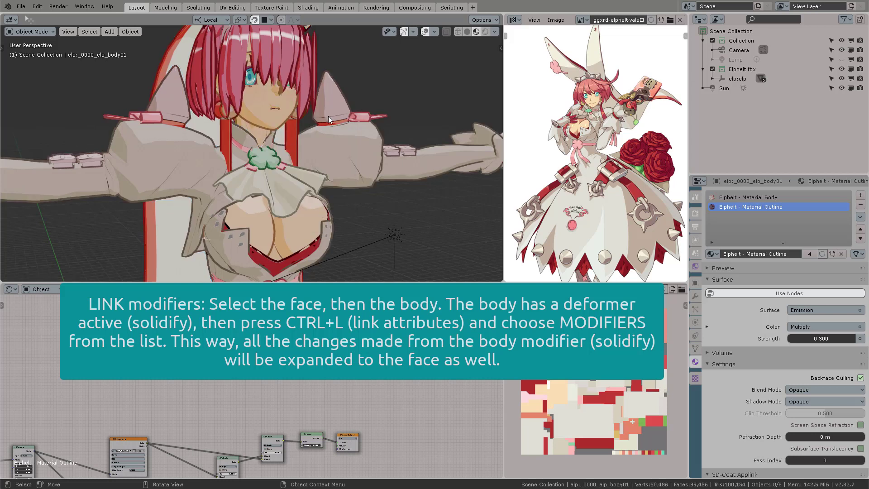
{"action": "middle_click_drag", "start_coordinate": [328, 116], "coordinate": [277, 121]}
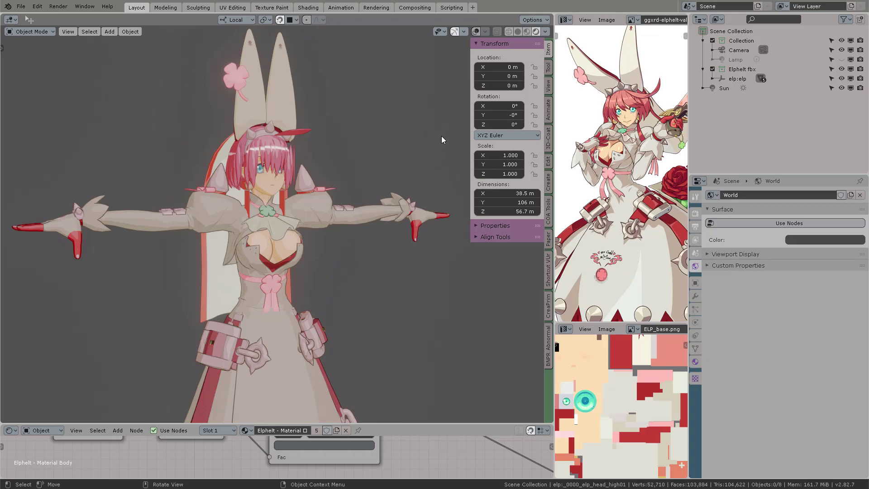
{"action": "key", "text": "n"}
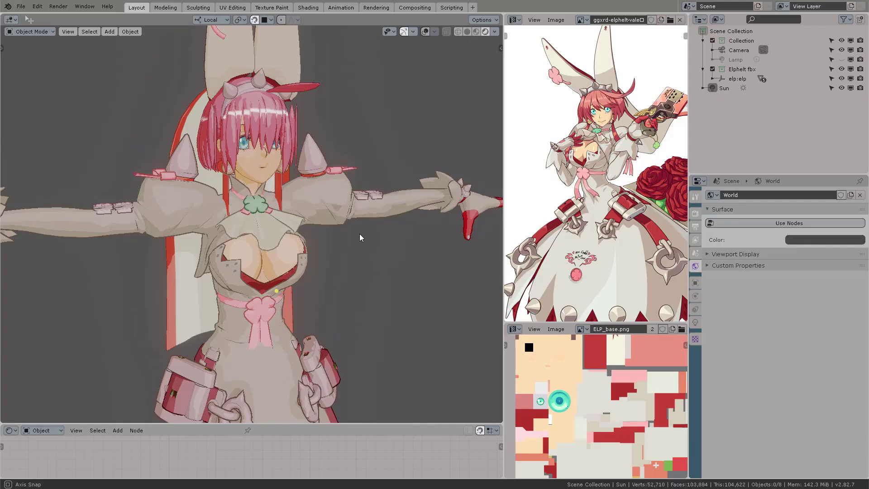
Put the head into Edit Mode with X-ray and select all geometry linked to a cheek vertex.
{"action": "scroll", "coordinate": [335, 221], "scroll_direction": "up", "scroll_amount": 6}
{"action": "key", "text": "ctrl+Tab"}
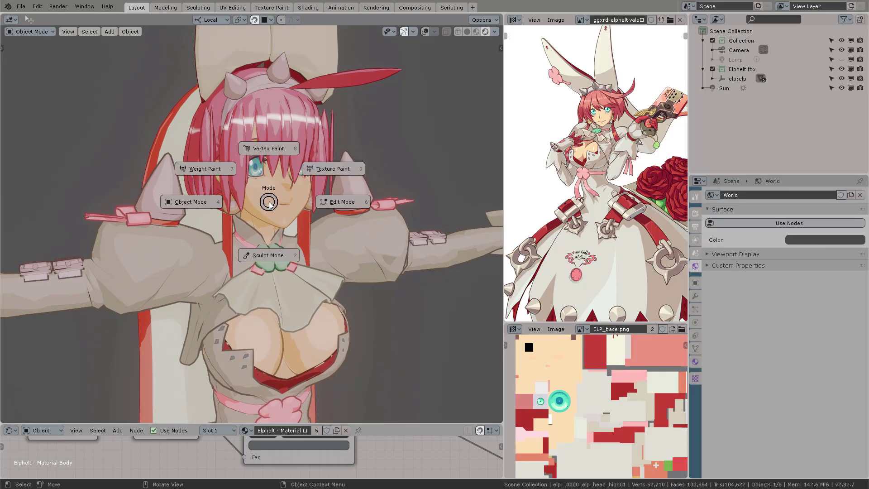
{"action": "left_click", "coordinate": [340, 206]}
{"action": "left_click", "coordinate": [477, 35]}
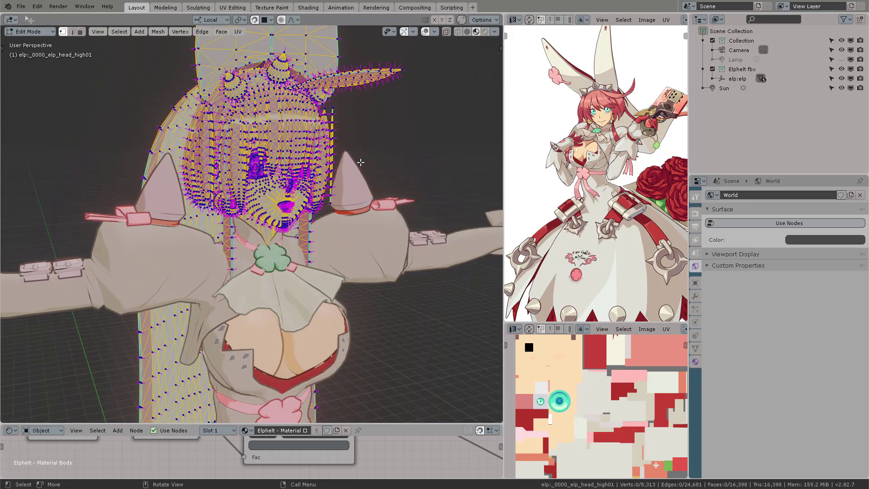
{"action": "mouse_move", "coordinate": [361, 163]}
{"action": "middle_mouse_down"}
{"action": "mouse_move", "coordinate": [411, 157]}
{"action": "mouse_move", "coordinate": [400, 191]}
{"action": "mouse_move", "coordinate": [252, 212]}
{"action": "middle_mouse_up"}
{"action": "scroll", "coordinate": [252, 212], "scroll_direction": "up", "scroll_amount": 4}
{"action": "left_click", "coordinate": [249, 193]}
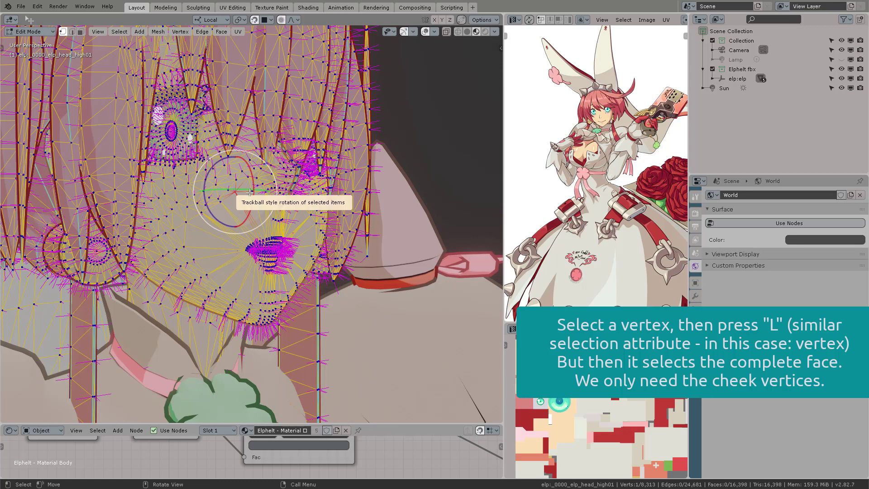
{"action": "key", "text": "l"}
Deselect, then pick a cheek vertex and grow the selection once with Ctrl+Numpad+.
{"action": "scroll", "coordinate": [250, 193], "scroll_direction": "down", "scroll_amount": 6}
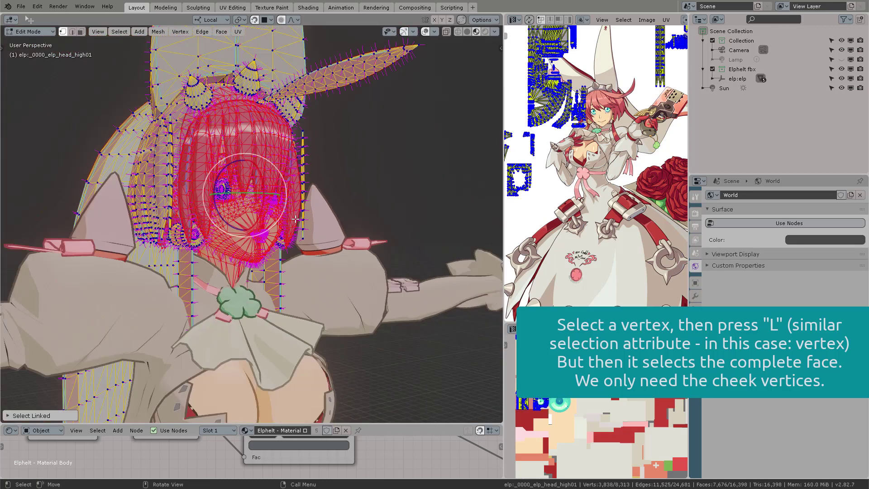
{"action": "middle_click_drag", "start_coordinate": [250, 193], "coordinate": [346, 218]}
{"action": "key", "text": "alt+a"}
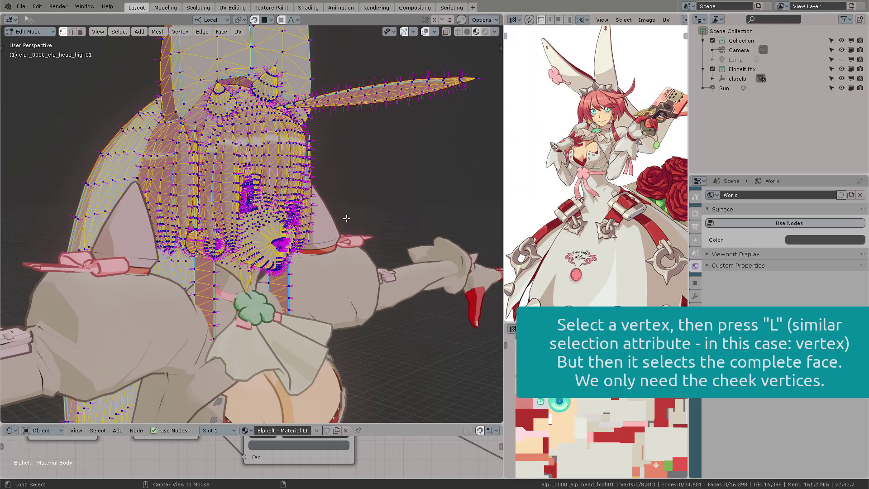
{"action": "scroll", "coordinate": [340, 208], "scroll_direction": "up", "scroll_amount": 6}
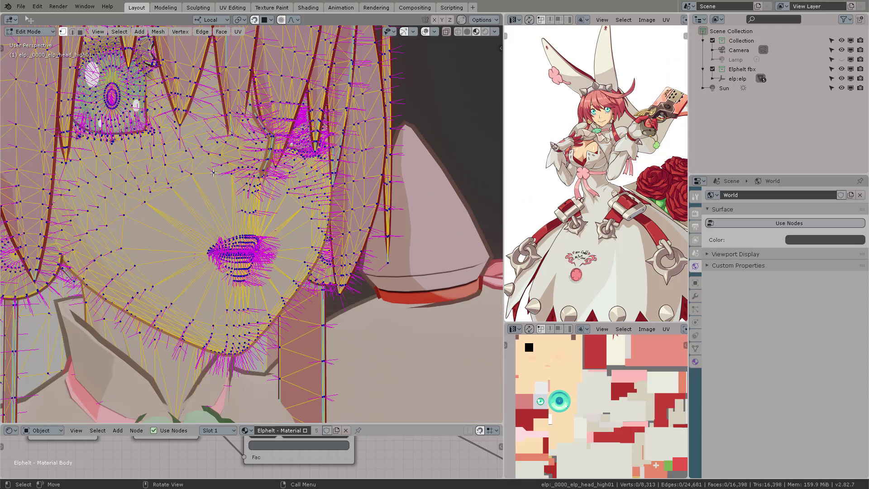
{"action": "left_click", "coordinate": [214, 172]}
{"action": "key", "text": "ctrl+KP_Add"}
{"action": "key", "text": "ctrl+KP_Add"}
{"action": "key", "text": "ctrl+KP_Add"}
{"action": "key", "text": "ctrl+KP_Add"}
{"action": "key", "text": "ctrl+KP_Add"}
{"action": "key", "text": "ctrl+KP_Add"}
{"action": "key", "text": "ctrl+KP_Add"}
{"action": "key", "text": "ctrl+KP_Add"}
{"action": "key", "text": "ctrl+KP_Add"}
{"action": "key", "text": "ctrl+KP_Add"}
{"action": "key", "text": "ctrl+KP_Add"}
{"action": "key", "text": "ctrl+KP_Add"}
{"action": "key", "text": "ctrl+KP_Add"}
{"action": "key", "text": "ctrl+KP_Add"}
{"action": "key", "text": "ctrl+KP_Add"}
{"action": "key", "text": "ctrl+KP_Add"}
{"action": "key", "text": "ctrl+KP_Add"}
{"action": "key", "text": "ctrl+KP_Add"}
{"action": "key", "text": "ctrl+KP_Add"}
{"action": "key", "text": "ctrl+KP_Add"}
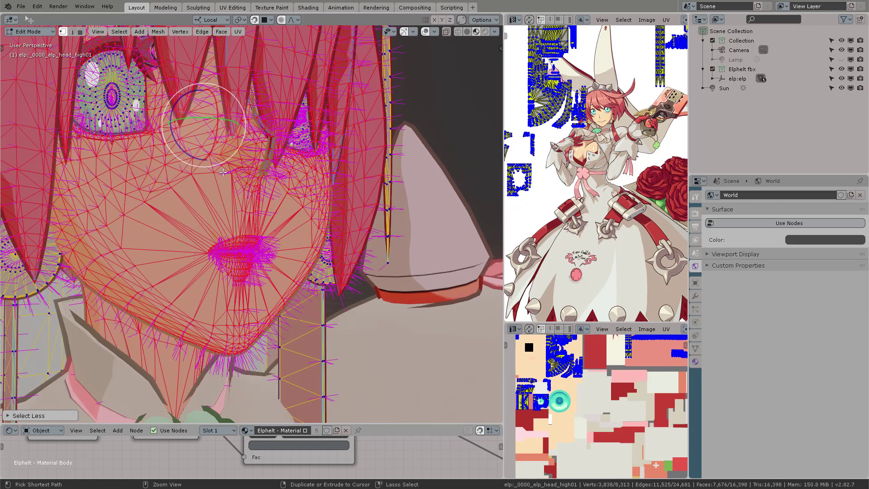
Restart from another cheek vertex, grow the selection five times across the face, then deselect.
{"action": "left_click", "coordinate": [196, 173]}
{"action": "key", "text": "ctrl+KP_Add"}
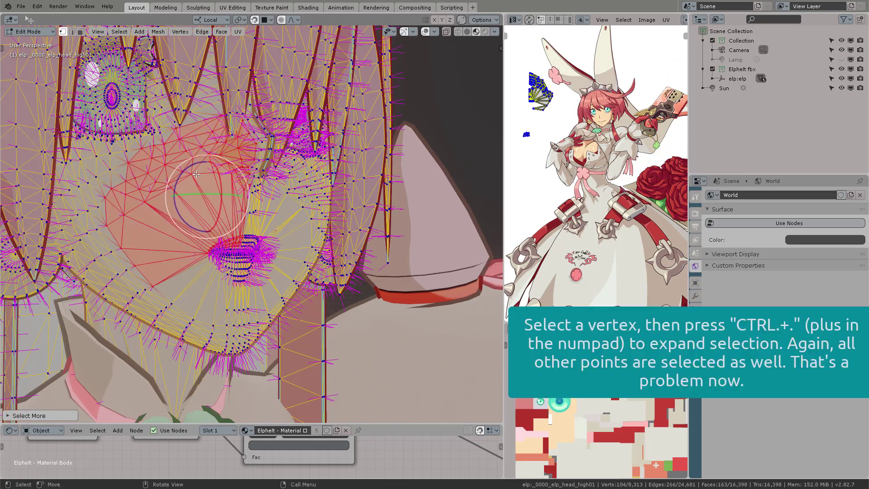
{"action": "key", "text": "ctrl+KP_Add"}
{"action": "key", "text": "ctrl+KP_Add"}
{"action": "key", "text": "ctrl+KP_Add"}
{"action": "key", "text": "ctrl+KP_Add"}
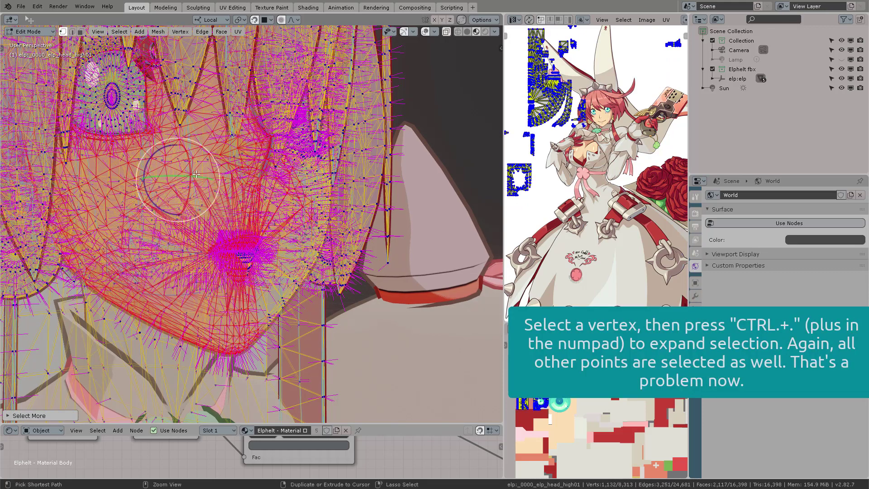
{"action": "key", "text": "ctrl+KP_Add"}
{"action": "scroll", "coordinate": [196, 174], "scroll_direction": "down", "scroll_amount": 5}
{"action": "key", "text": "ctrl+KP_Add"}
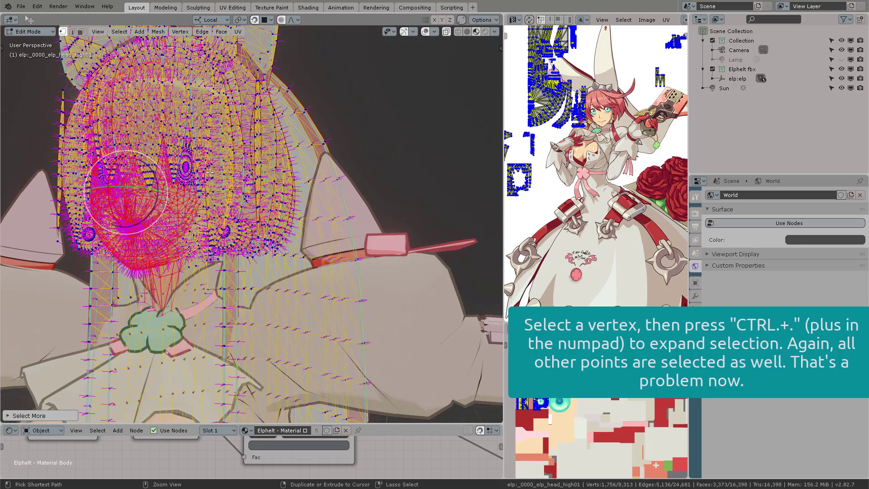
{"action": "key", "text": "ctrl+KP_Add"}
{"action": "key", "text": "alt+a"}
Orbit to the front of the face and turn X-ray off.
{"action": "middle_click_drag", "start_coordinate": [209, 172], "coordinate": [274, 223]}
{"action": "key", "text": "alt+z"}
{"action": "scroll", "coordinate": [298, 177], "scroll_direction": "up", "scroll_amount": 3}
Open Preferences and filter the add-ons by 'ab' to list Copy Attributes Menu.
{"action": "scroll", "coordinate": [244, 210], "scroll_direction": "down", "scroll_amount": 5}
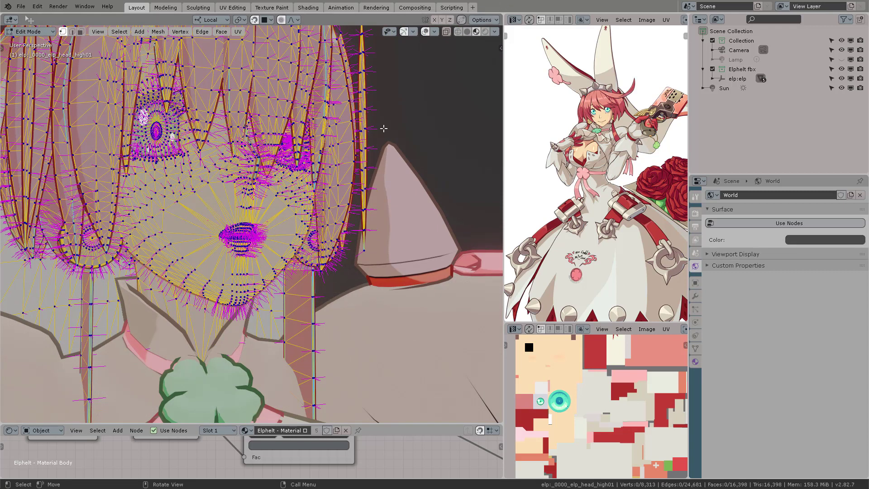
{"action": "key", "text": "ctrl+alt+u"}
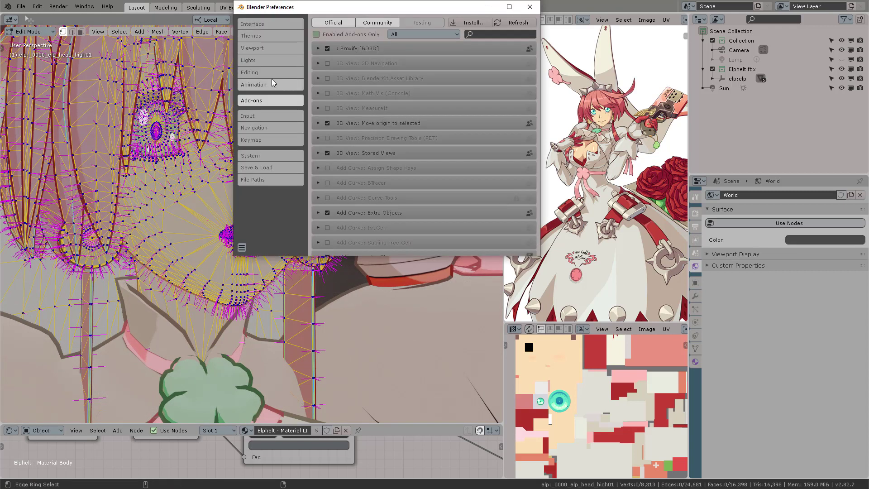
{"action": "type", "text": "ab"}
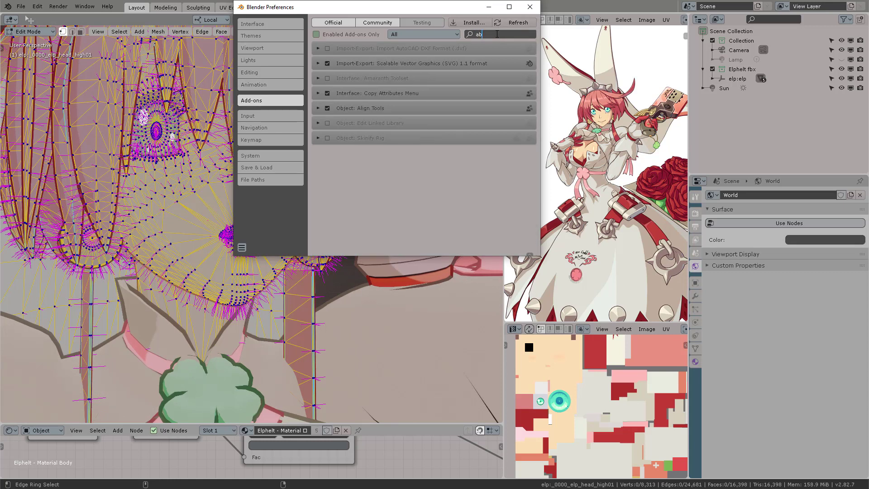
{"action": "key", "text": "Return"}
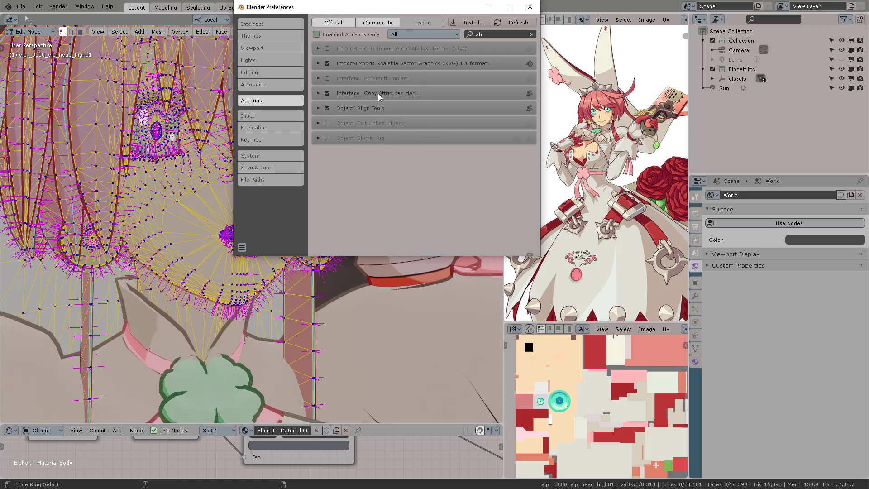
Inspect XAxis.png, YAxis.png and ZAxis.png inside Abnormal-master.zip, then close 7-Zip.
{"action": "key", "text": "BackSpace"}
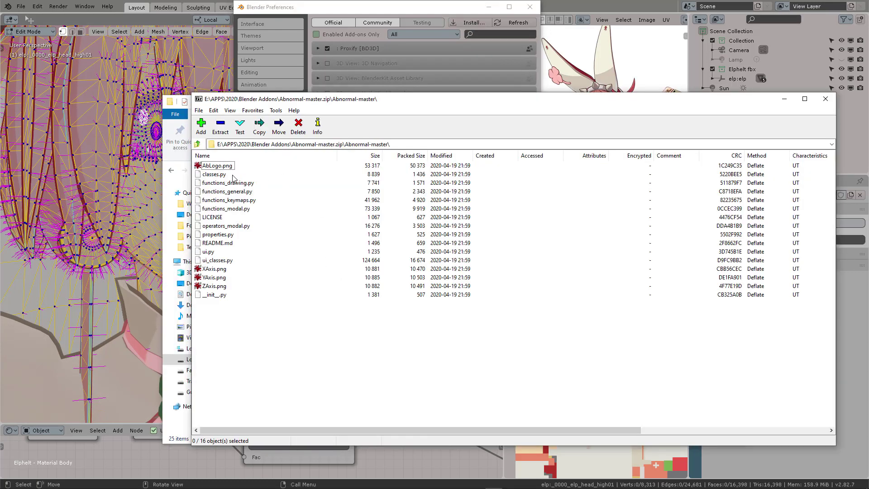
{"action": "left_click", "coordinate": [217, 269]}
{"action": "left_click", "coordinate": [222, 278]}
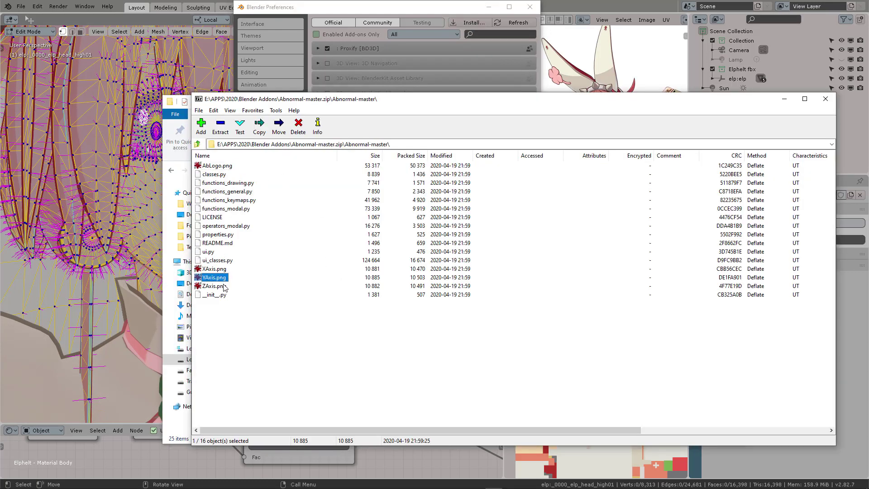
{"action": "left_click", "coordinate": [222, 286]}
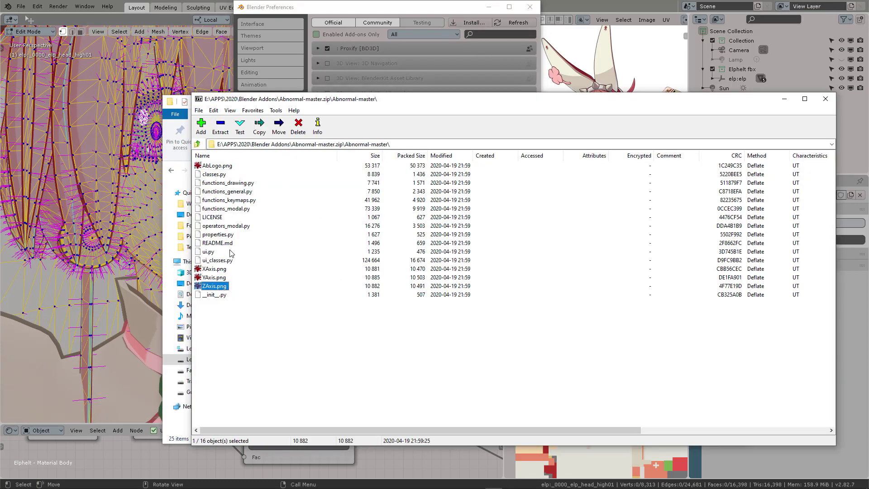
{"action": "left_click", "coordinate": [826, 104]}
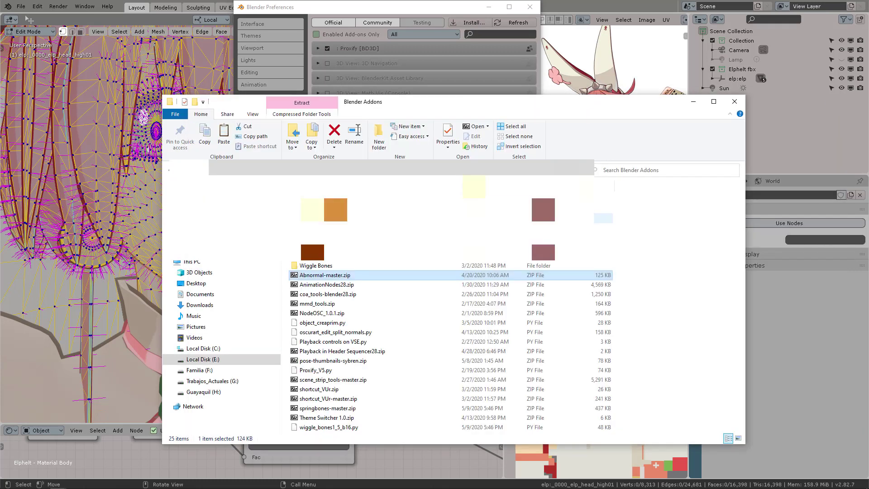
{"action": "left_click", "coordinate": [414, 90]}
Install Abnormal-master.zip from E:\APPS\2020\Blender Addons\ and enable the Abnormal add-on.
{"action": "left_click", "coordinate": [466, 23]}
{"action": "left_click", "coordinate": [464, 25]}
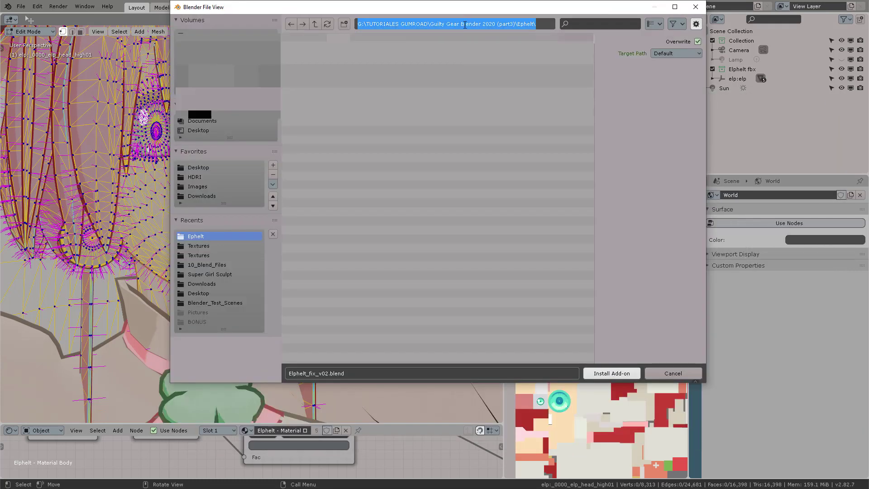
{"action": "type", "text": "E:\\APPS\\2020\\Blender Addons\\"}
{"action": "key", "text": "Return"}
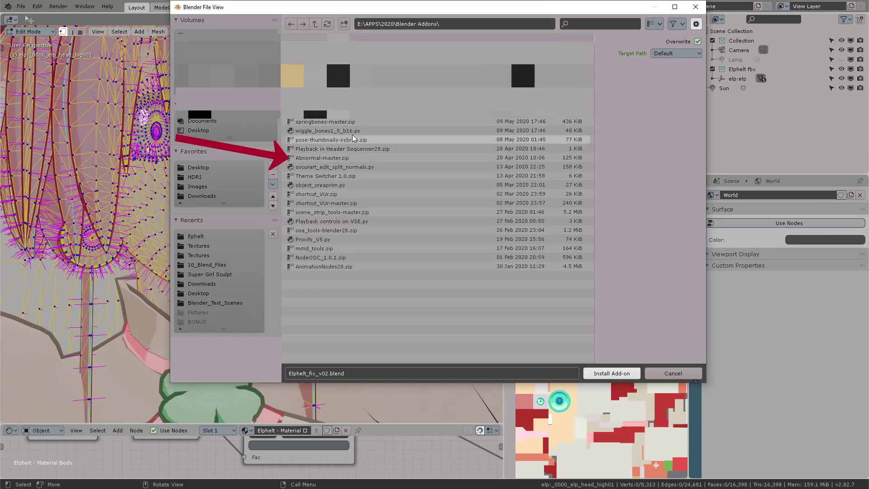
{"action": "left_click", "coordinate": [344, 157]}
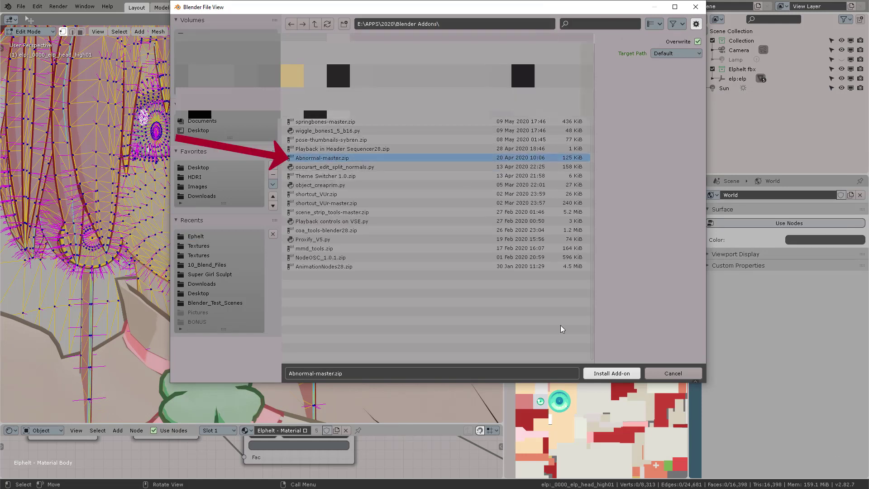
{"action": "left_click", "coordinate": [610, 374]}
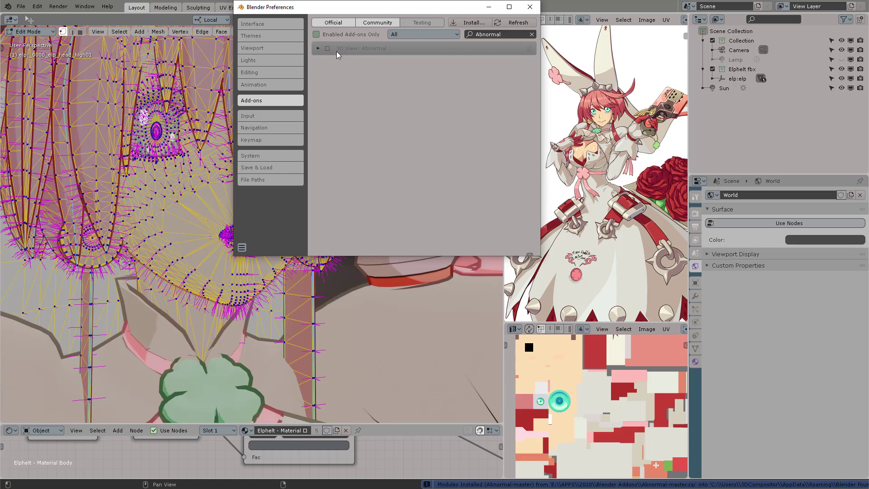
{"action": "left_click", "coordinate": [318, 48]}
{"action": "left_click", "coordinate": [327, 49]}
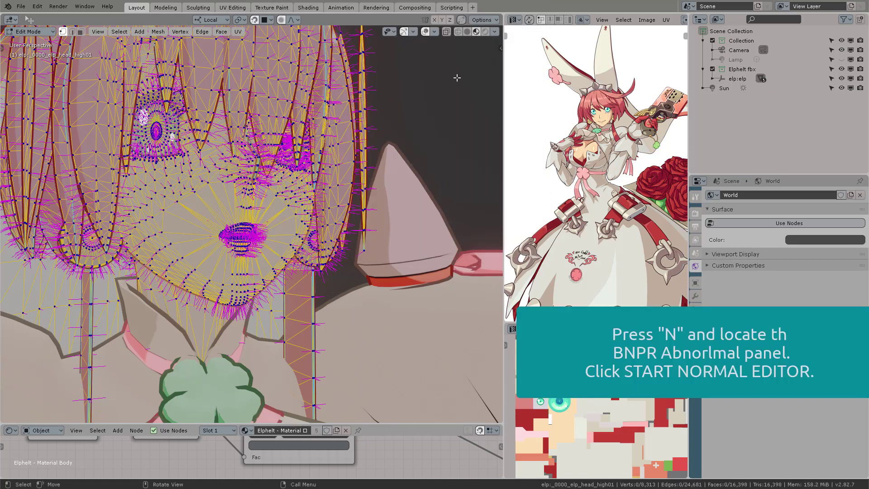
Start the Abnormal Normal Editor on the head from the BNPR Abnormal sidebar tab.
{"action": "key", "text": "n"}
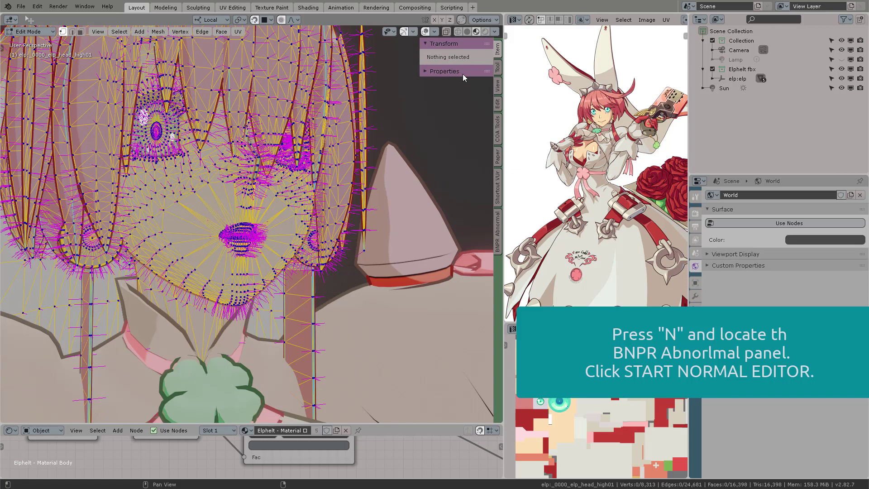
{"action": "left_click", "coordinate": [498, 232]}
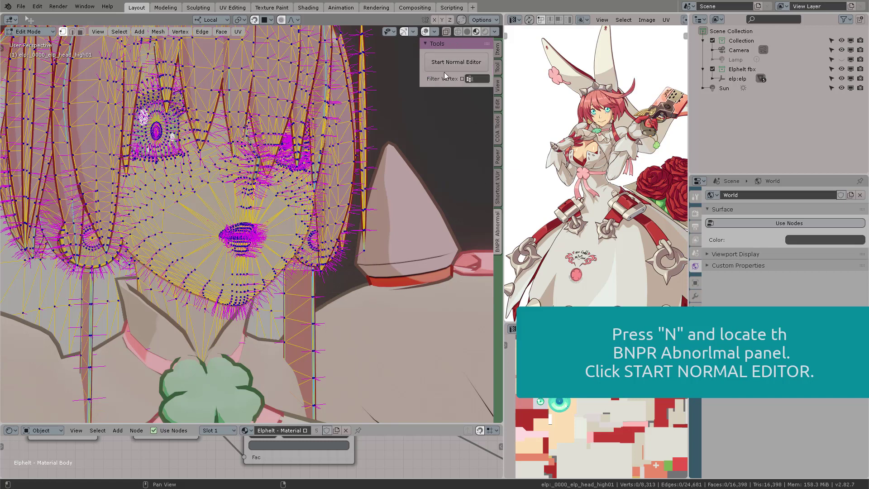
{"action": "left_click", "coordinate": [449, 61]}
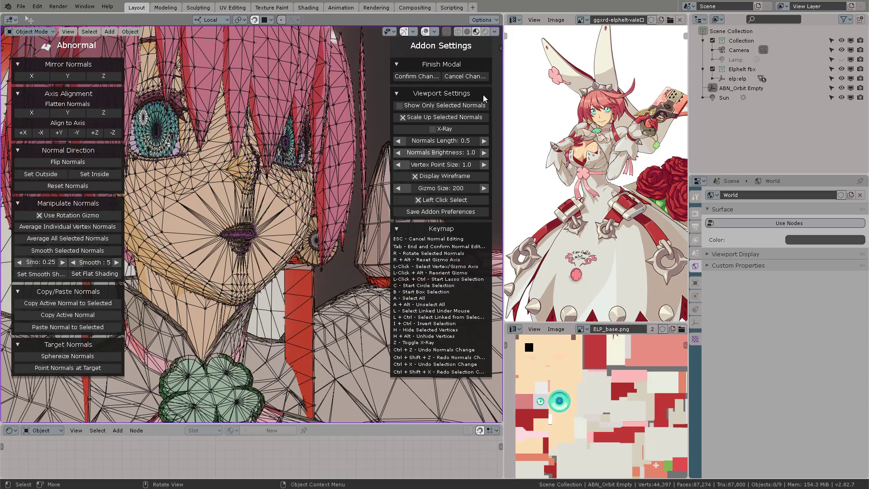
Widen the 3D view, collapse the Abnormal panels and expand only the Keymap list.
{"action": "left_click_drag", "start_coordinate": [504, 124], "coordinate": [554, 125]}
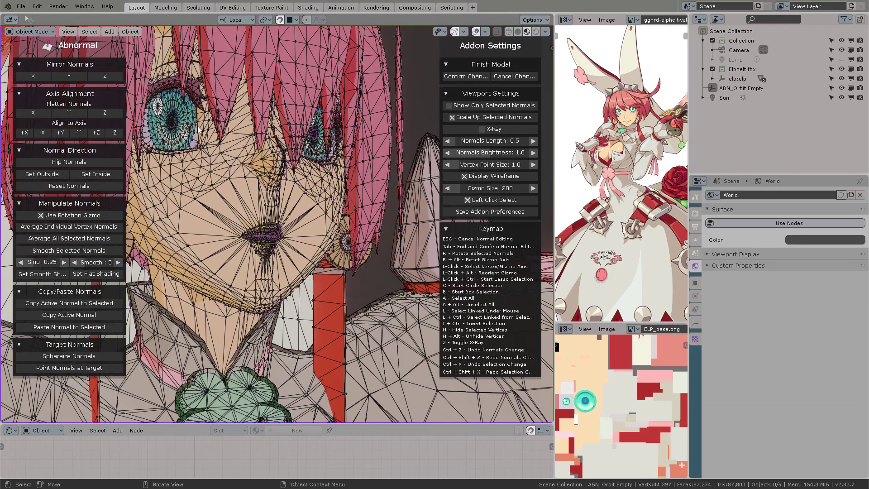
{"action": "left_click_drag", "start_coordinate": [128, 84], "coordinate": [103, 85]}
{"action": "left_click_drag", "start_coordinate": [457, 69], "coordinate": [455, 95]}
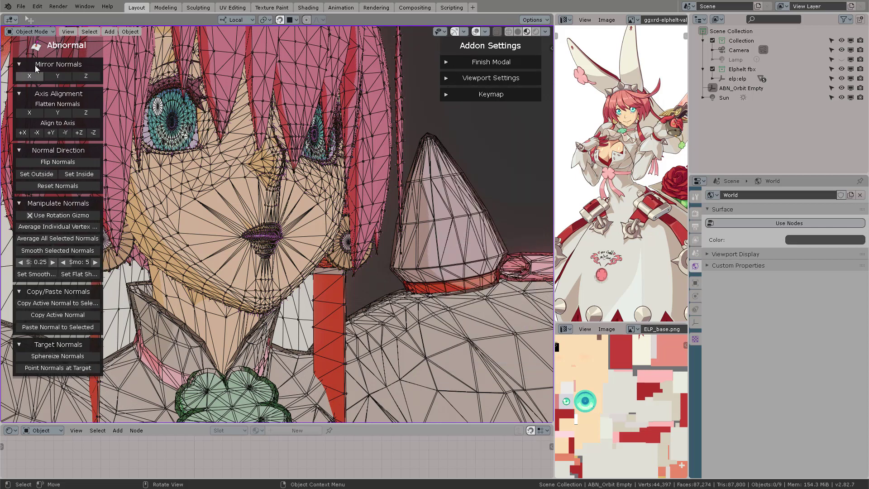
{"action": "left_click_drag", "start_coordinate": [20, 65], "coordinate": [24, 146]}
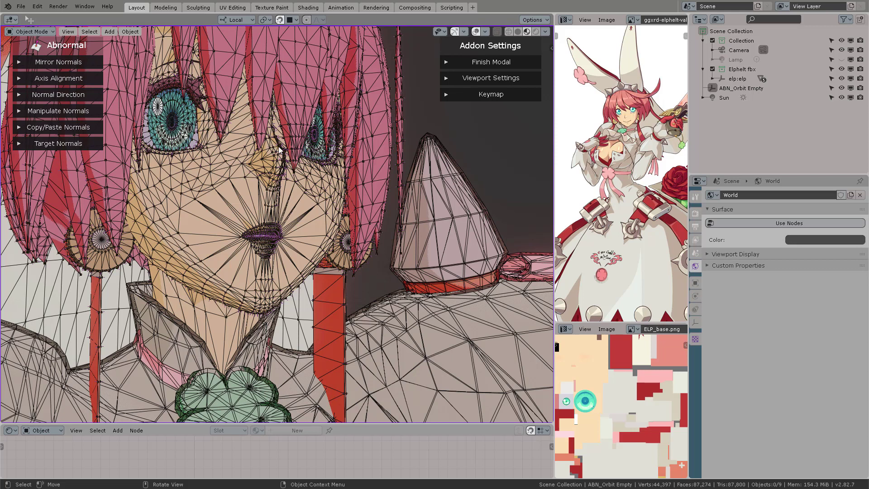
{"action": "left_click", "coordinate": [469, 96]}
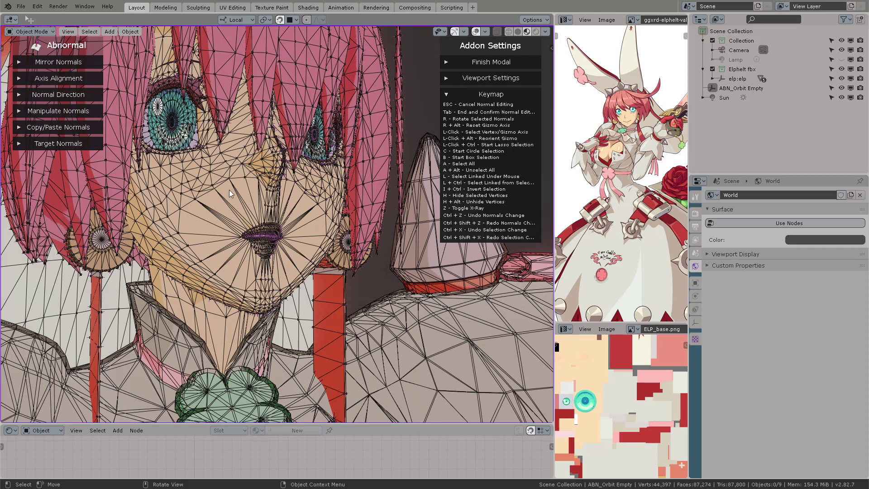
Circle-select the face normals across the face, around the mouth and on the cheeks.
{"action": "key", "text": "c"}
{"action": "scroll", "coordinate": [232, 179], "scroll_direction": "up", "scroll_amount": 5}
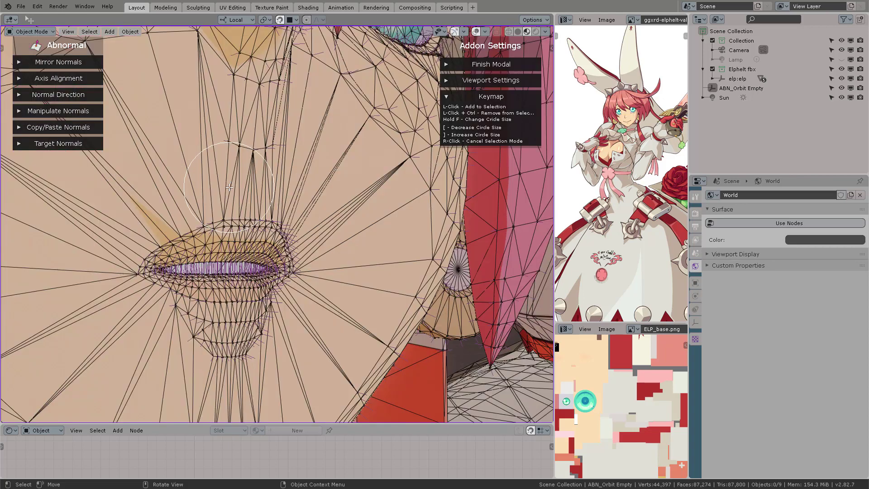
{"action": "scroll", "coordinate": [233, 180], "scroll_direction": "down", "scroll_amount": 5}
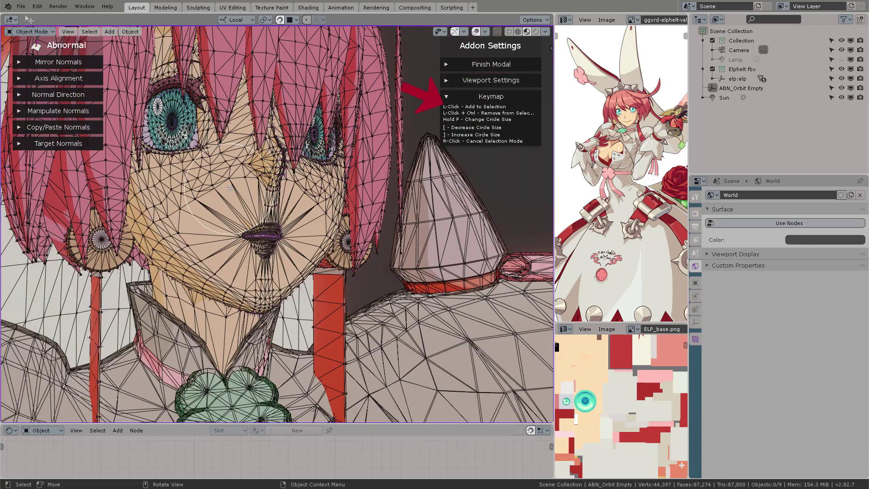
{"action": "scroll", "coordinate": [229, 189], "scroll_direction": "up", "scroll_amount": 2}
{"action": "scroll", "coordinate": [230, 189], "scroll_direction": "down", "scroll_amount": 2}
{"action": "middle_click_drag", "start_coordinate": [230, 189], "coordinate": [245, 186]}
{"action": "left_click_drag", "start_coordinate": [245, 192], "coordinate": [199, 213]}
{"action": "left_click_drag", "start_coordinate": [257, 235], "coordinate": [272, 235]}
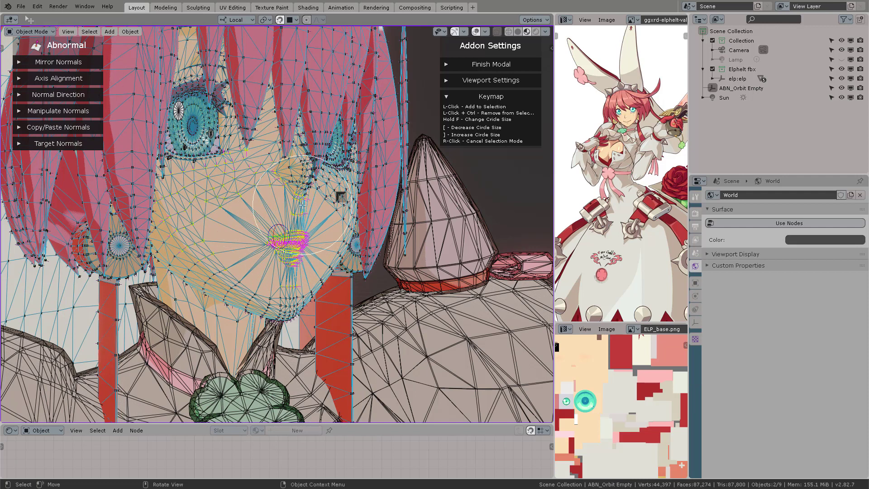
{"action": "key", "text": "bracketleft"}
{"action": "key", "text": "bracketleft"}
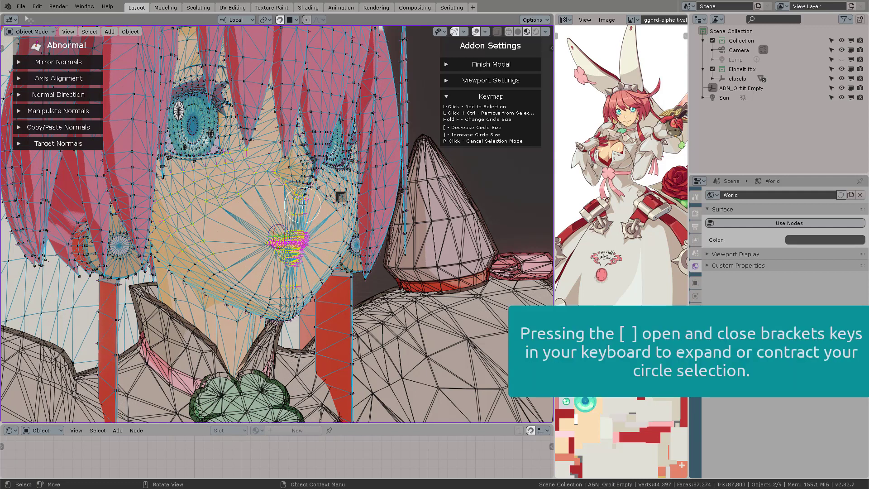
{"action": "left_click_drag", "start_coordinate": [301, 203], "coordinate": [296, 167]}
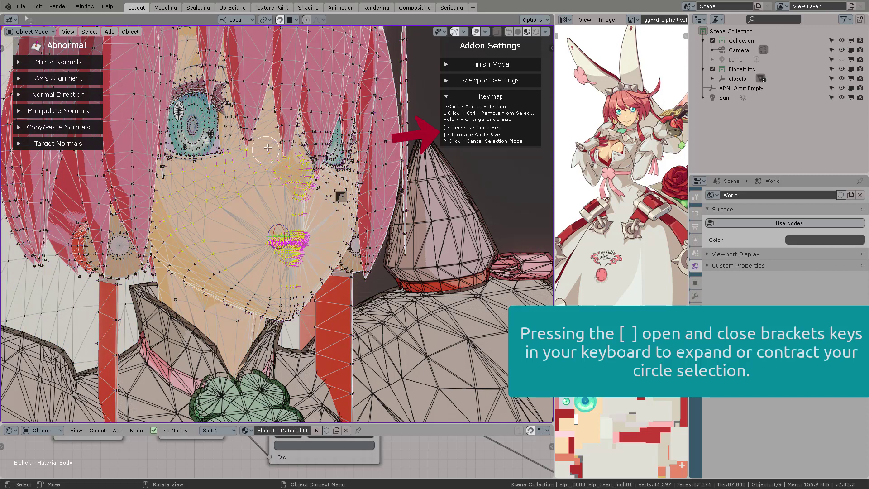
Orbit around the head to check the selected normals, then end circle selection.
{"action": "left_click_drag", "start_coordinate": [261, 175], "coordinate": [264, 182]}
{"action": "middle_click_drag", "start_coordinate": [309, 190], "coordinate": [227, 187]}
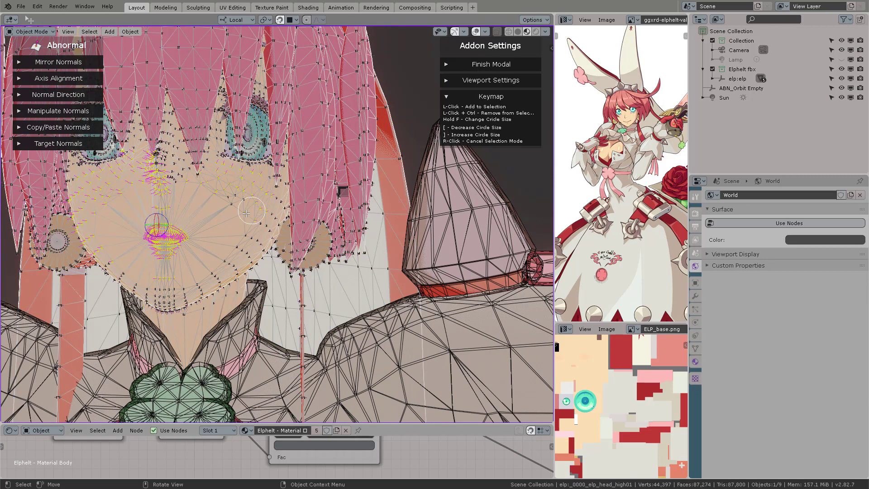
{"action": "mouse_move", "coordinate": [227, 198]}
{"action": "middle_mouse_down"}
{"action": "mouse_move", "coordinate": [223, 180]}
{"action": "mouse_move", "coordinate": [238, 188]}
{"action": "middle_mouse_up"}
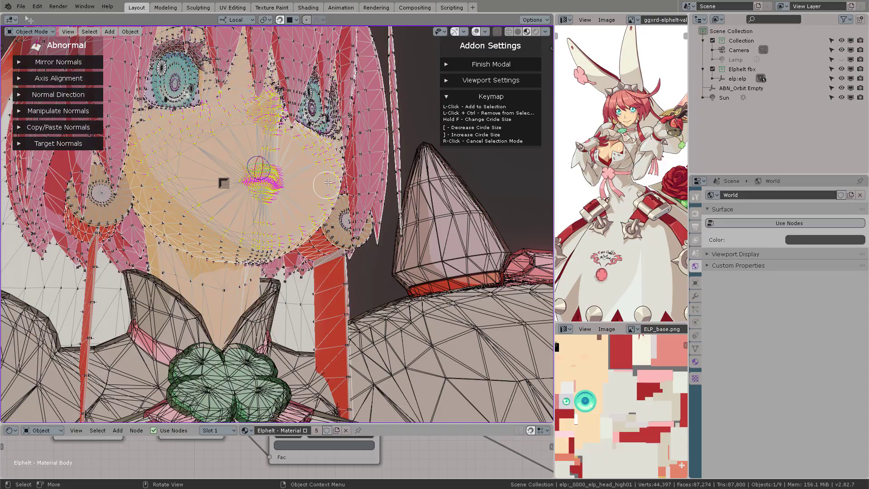
{"action": "middle_click_drag", "start_coordinate": [328, 182], "coordinate": [273, 181]}
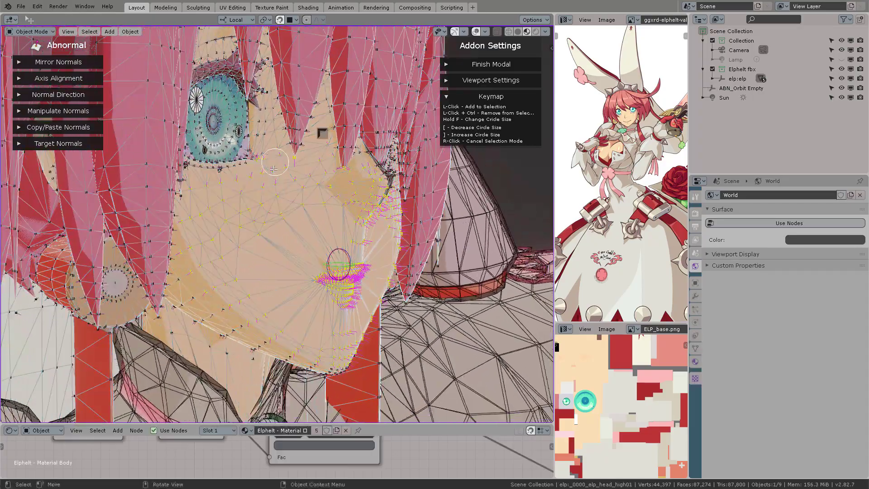
{"action": "middle_click_drag", "start_coordinate": [219, 216], "coordinate": [287, 193]}
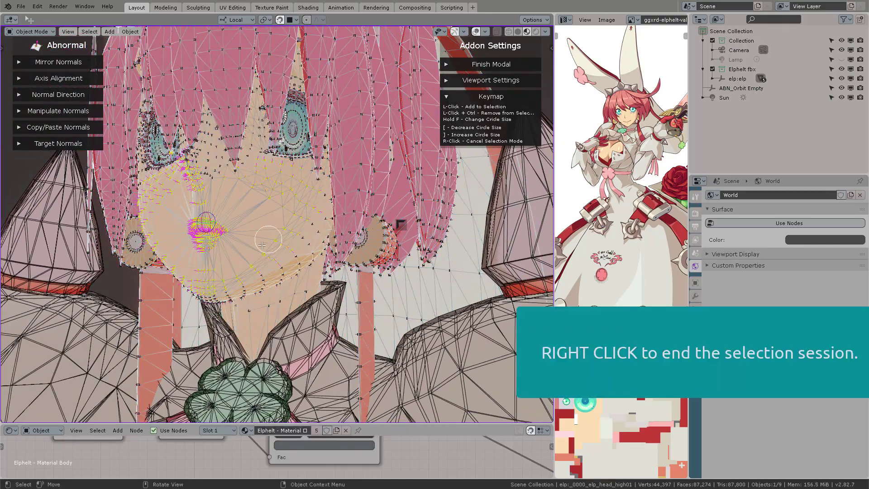
{"action": "middle_click_drag", "start_coordinate": [248, 256], "coordinate": [395, 172]}
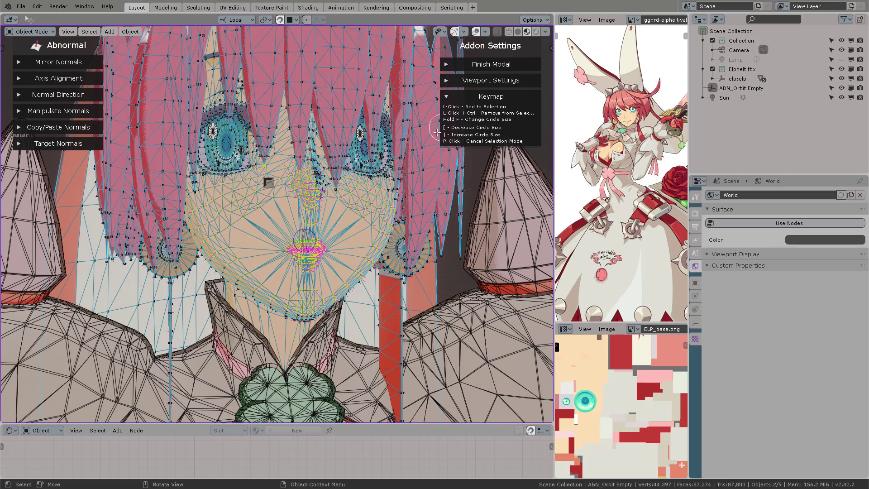
{"action": "right_click", "coordinate": [322, 232]}
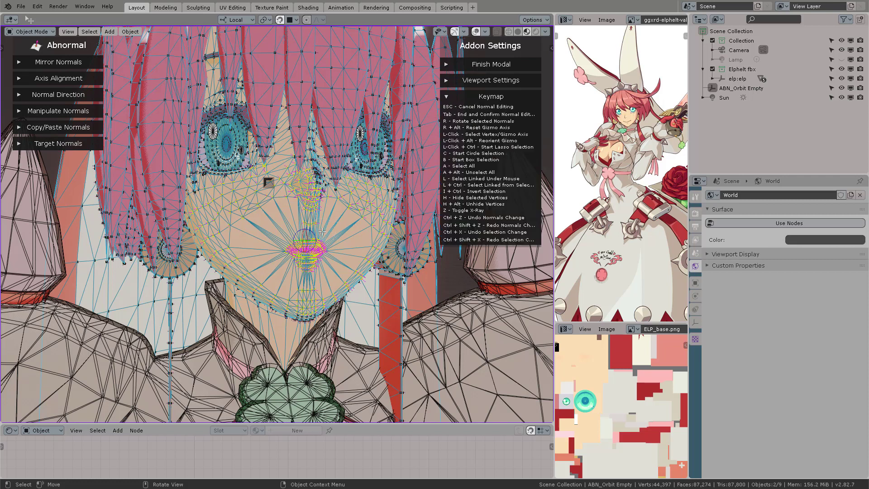
{"action": "middle_click_drag", "start_coordinate": [314, 208], "coordinate": [317, 190]}
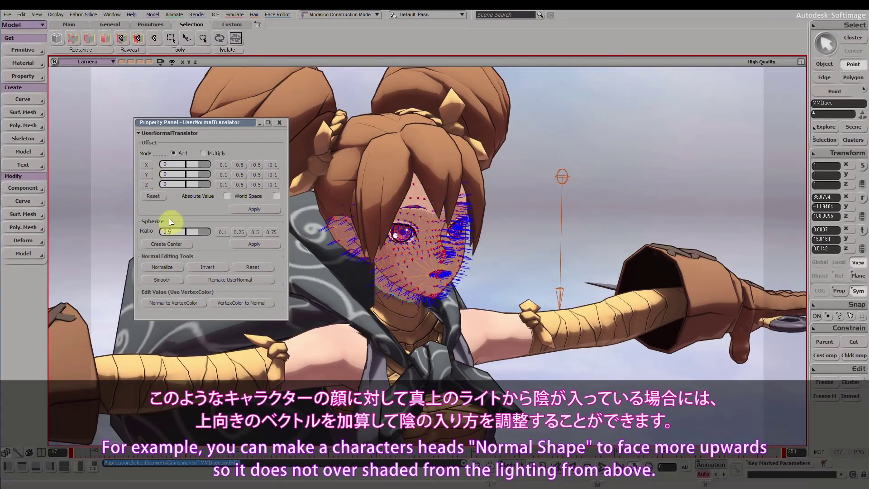
Undo the Y offset edit and deselect everything on the face.
{"action": "double_click", "coordinate": [169, 174]}
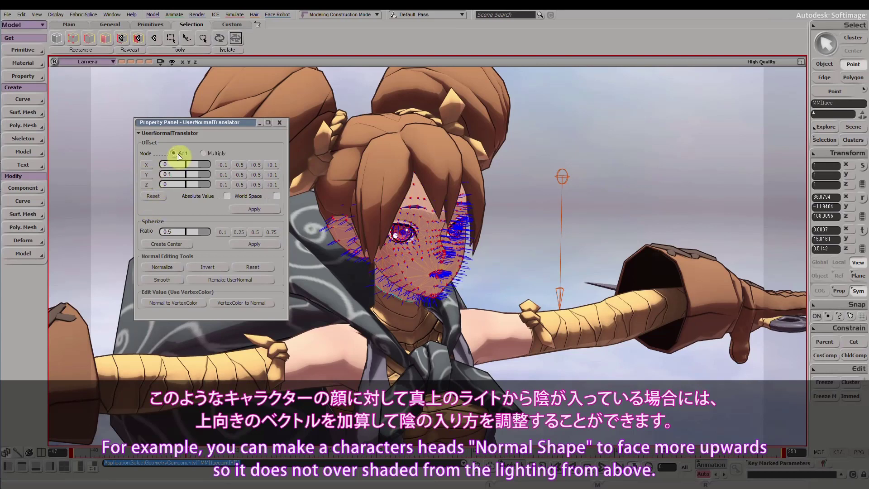
{"action": "key", "text": "ctrl+z"}
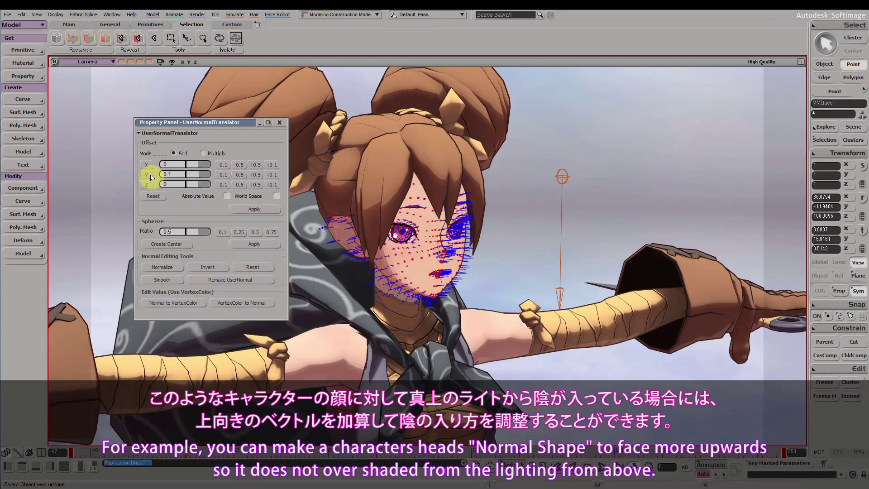
{"action": "left_click", "coordinate": [529, 261]}
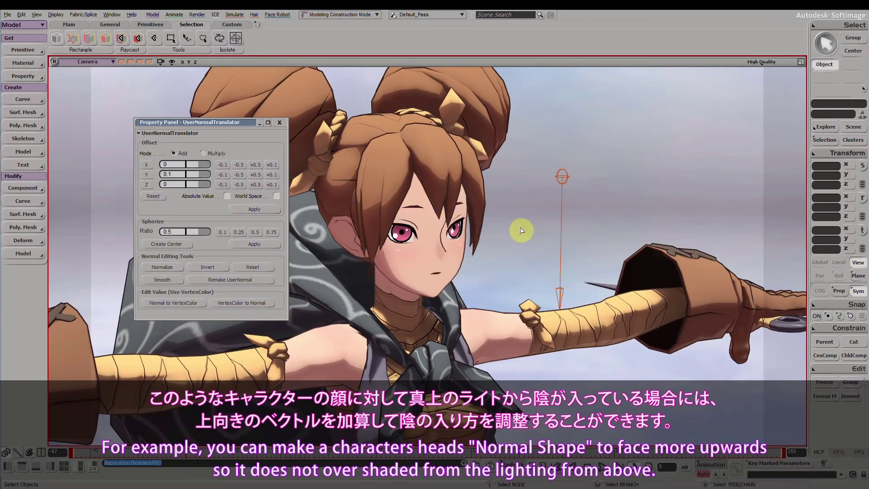
Select the Infinite1 light and rotate it to change the face shading.
{"action": "key", "text": "s"}
{"action": "right_click_drag", "start_coordinate": [522, 229], "coordinate": [523, 220]}
{"action": "left_click", "coordinate": [569, 169]}
{"action": "key", "text": "c"}
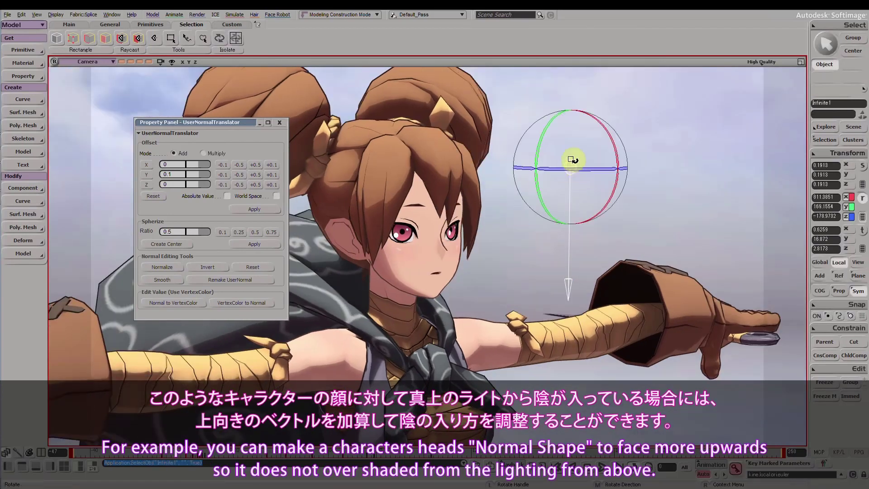
{"action": "mouse_move", "coordinate": [574, 161]}
{"action": "left_mouse_down"}
{"action": "mouse_move", "coordinate": [570, 150]}
{"action": "mouse_move", "coordinate": [613, 196]}
{"action": "mouse_move", "coordinate": [490, 266]}
{"action": "mouse_move", "coordinate": [665, 249]}
{"action": "mouse_move", "coordinate": [617, 177]}
{"action": "mouse_move", "coordinate": [681, 181]}
{"action": "mouse_move", "coordinate": [563, 178]}
{"action": "mouse_move", "coordinate": [545, 132]}
{"action": "left_mouse_up"}
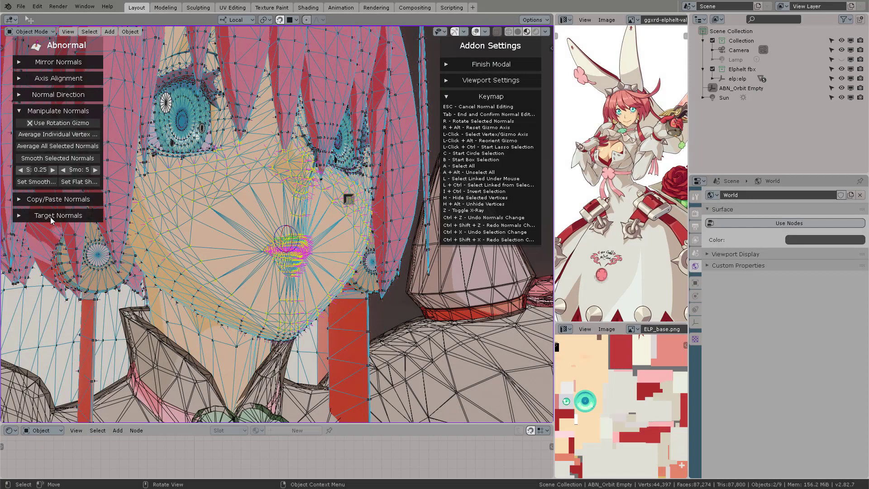
Align the selected lower-face and chin normals to -Y using Abnormal's Axis Alignment.
{"action": "left_click", "coordinate": [51, 217]}
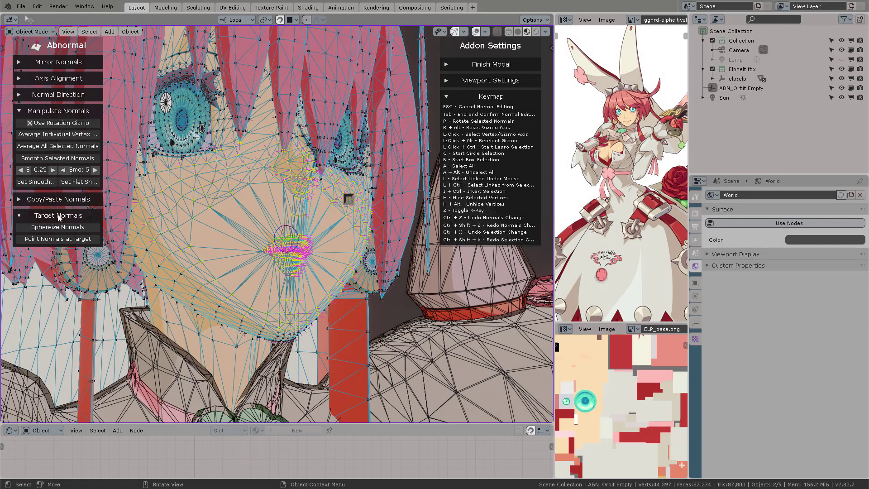
{"action": "left_click", "coordinate": [59, 216]}
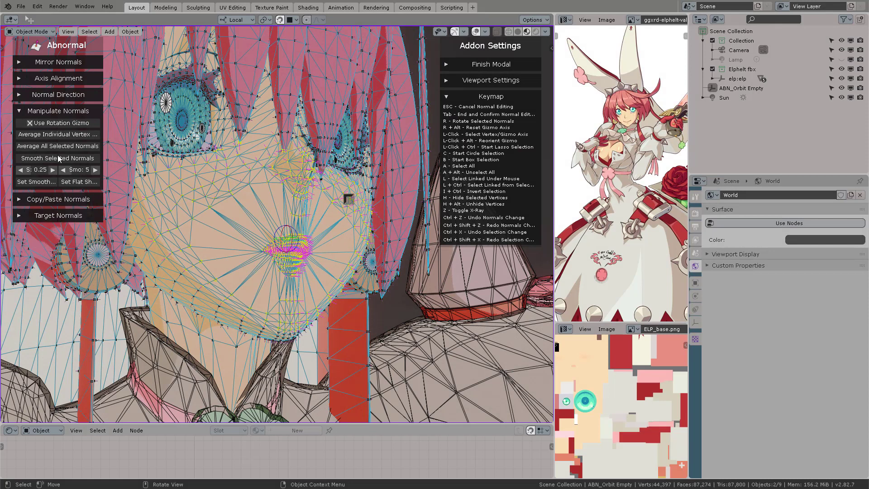
{"action": "left_click", "coordinate": [60, 79]}
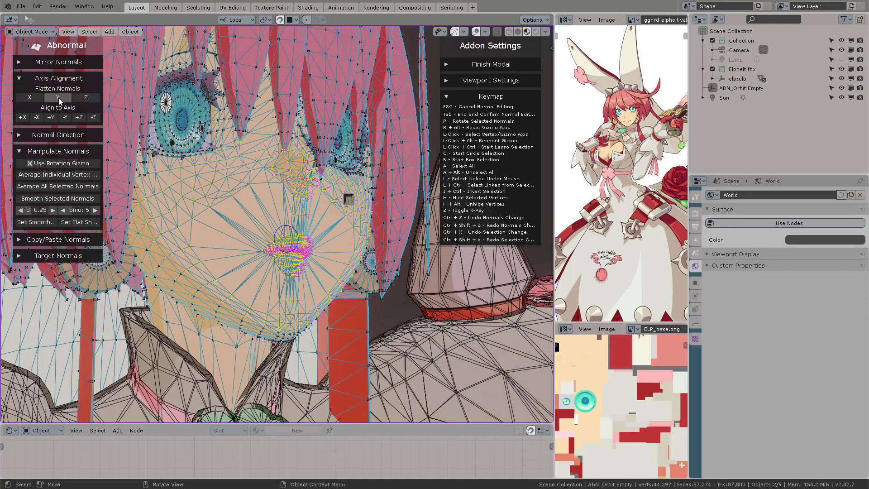
{"action": "middle_click_drag", "start_coordinate": [166, 154], "coordinate": [307, 205]}
{"action": "scroll", "coordinate": [307, 205], "scroll_direction": "down", "scroll_amount": 8}
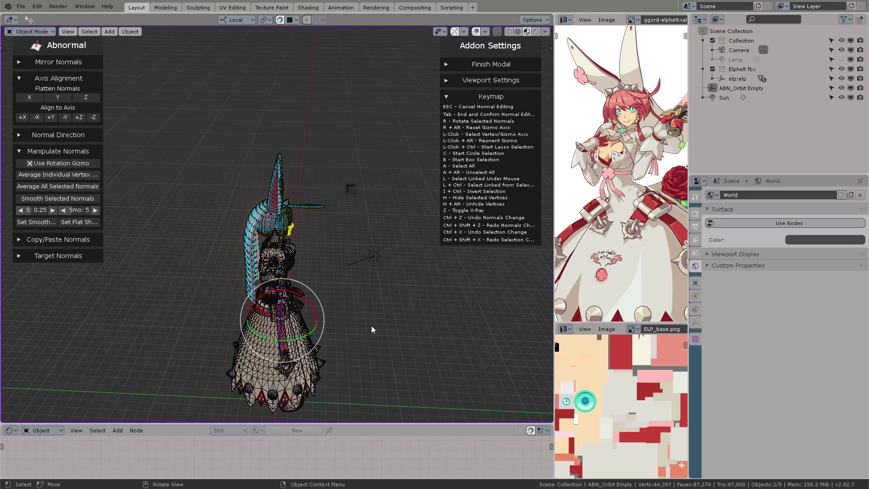
{"action": "scroll", "coordinate": [371, 330], "scroll_direction": "up", "scroll_amount": 10}
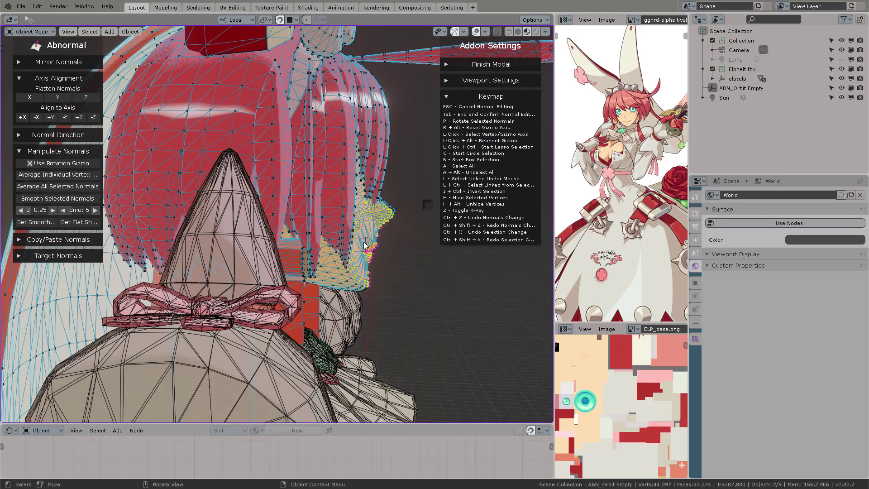
{"action": "left_click", "coordinate": [64, 118]}
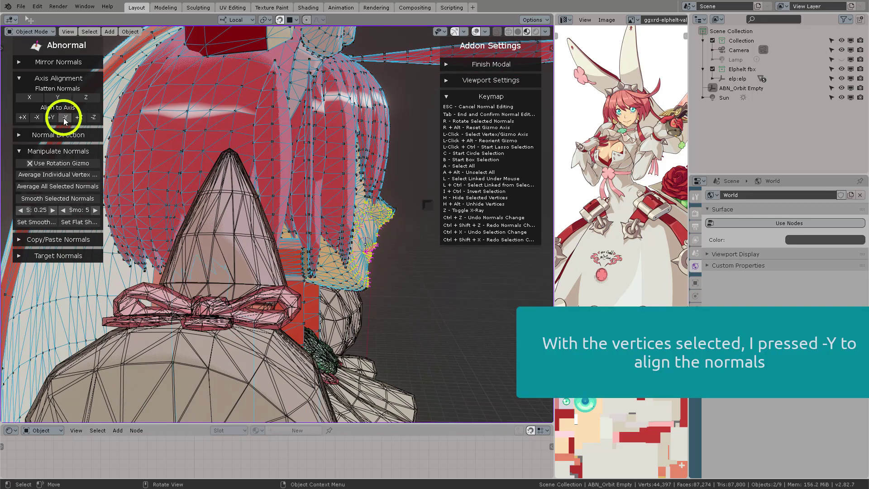
{"action": "left_click", "coordinate": [65, 121]}
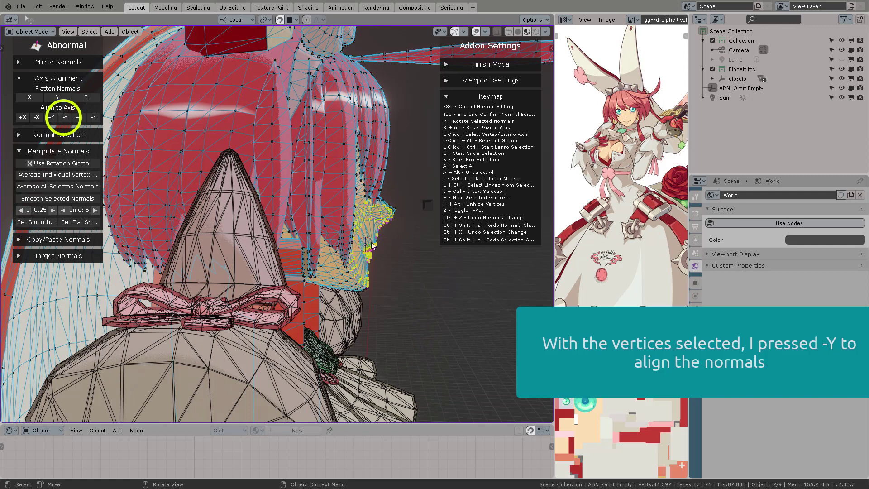
{"action": "scroll", "coordinate": [372, 245], "scroll_direction": "up", "scroll_amount": 2}
Undo the -Y alignment of the lower face normals, orbiting to check the face.
{"action": "middle_click_drag", "start_coordinate": [401, 229], "coordinate": [362, 229], "text": "shift"}
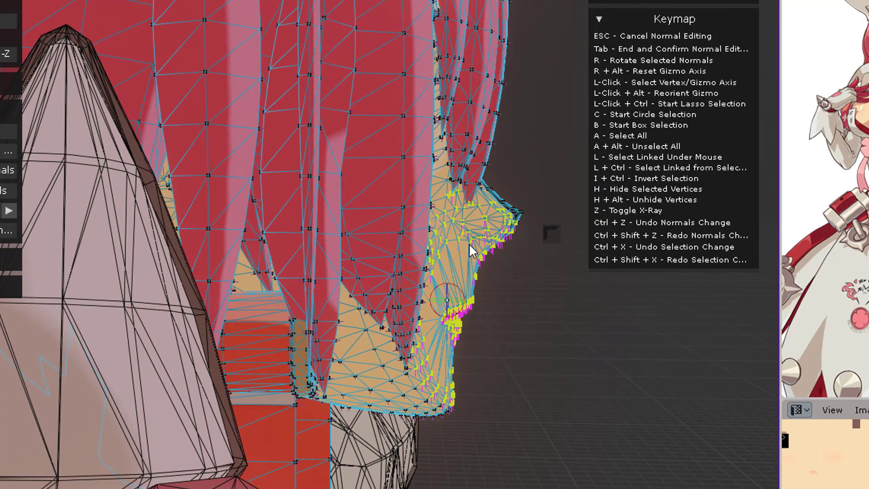
{"action": "key", "text": "ctrl+z"}
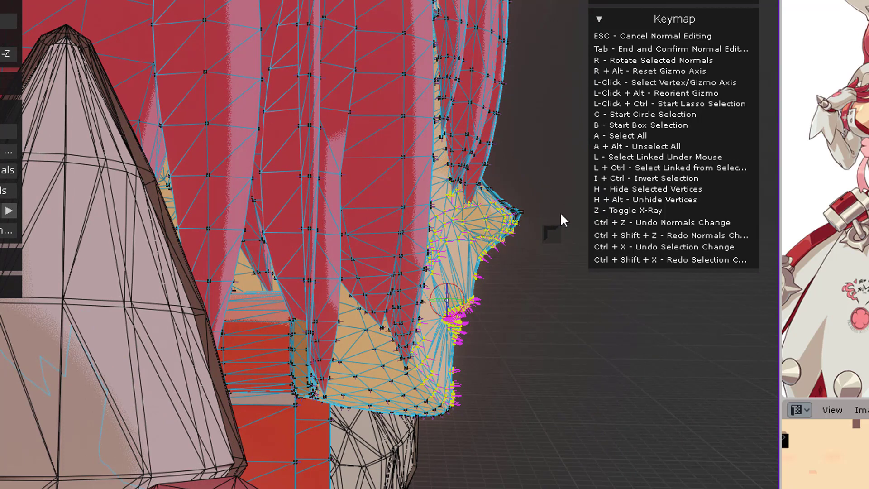
{"action": "middle_click_drag", "start_coordinate": [507, 216], "coordinate": [517, 261]}
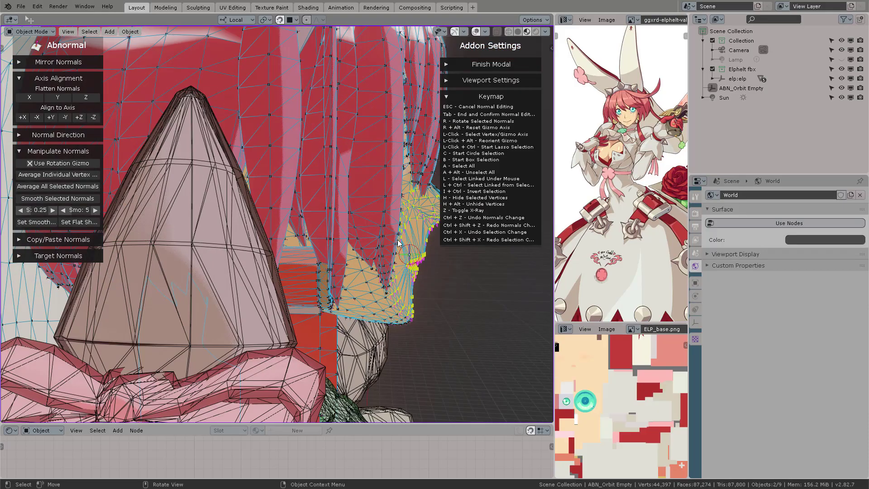
{"action": "middle_click_drag", "start_coordinate": [401, 232], "coordinate": [364, 230], "text": "shift"}
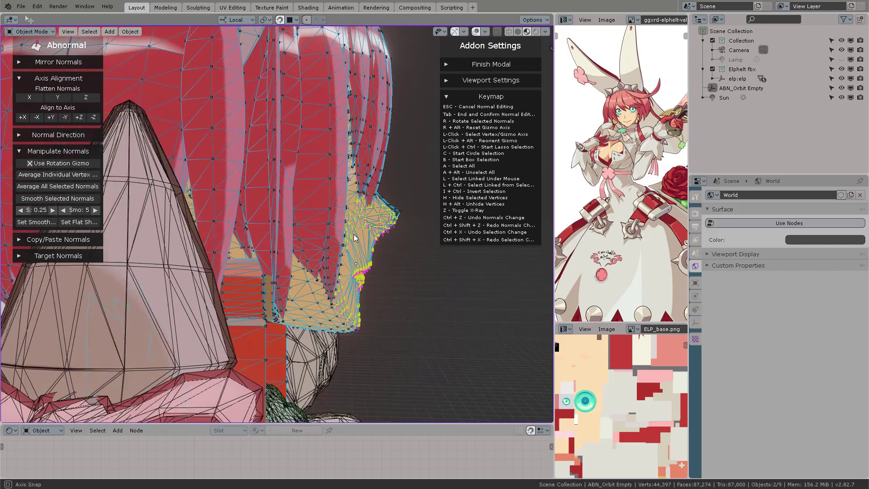
{"action": "key", "text": "ctrl+z"}
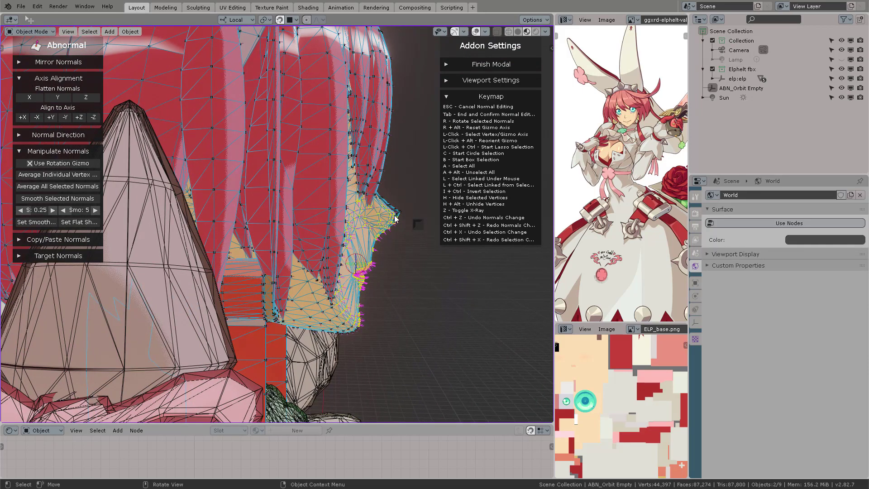
Align the selected face normals to +Z in the Abnormal panel.
{"action": "middle_click_drag", "start_coordinate": [407, 216], "coordinate": [325, 231]}
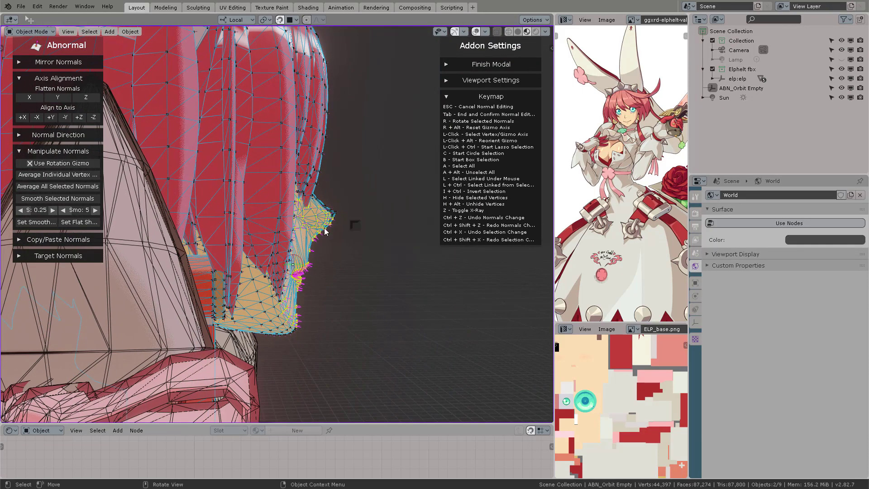
{"action": "left_click", "coordinate": [355, 225]}
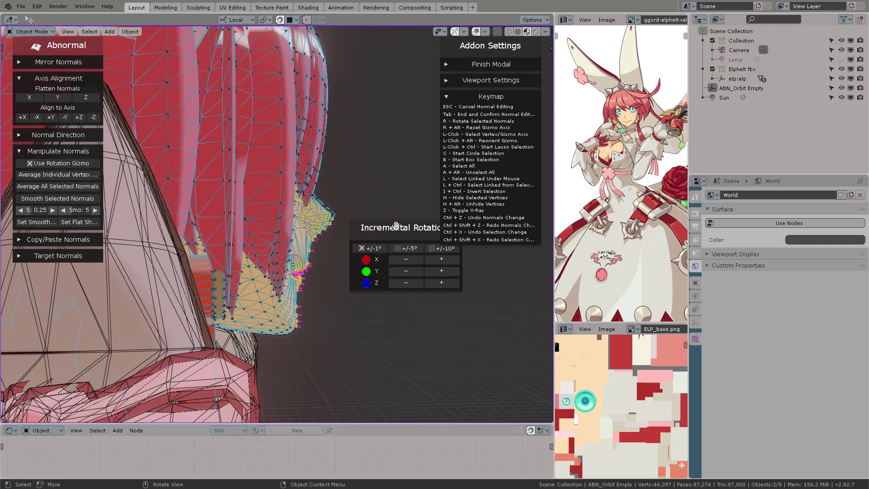
{"action": "middle_click_drag", "start_coordinate": [424, 176], "coordinate": [329, 201]}
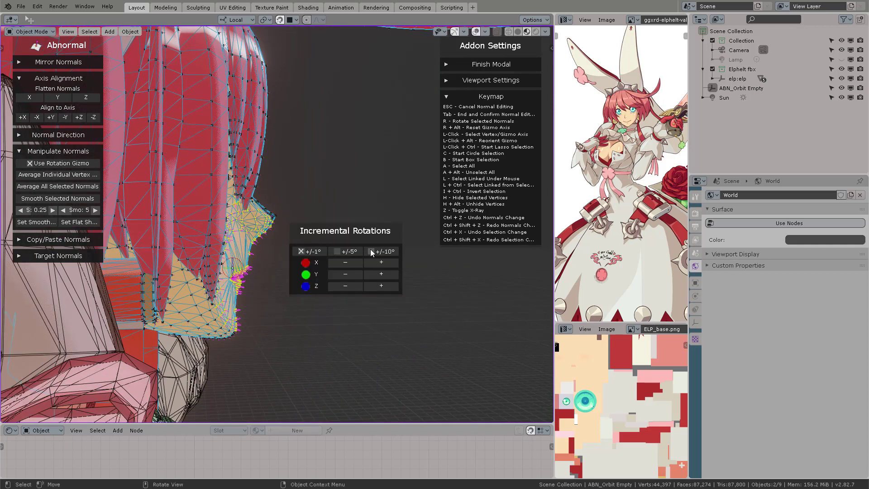
{"action": "left_click", "coordinate": [312, 242]}
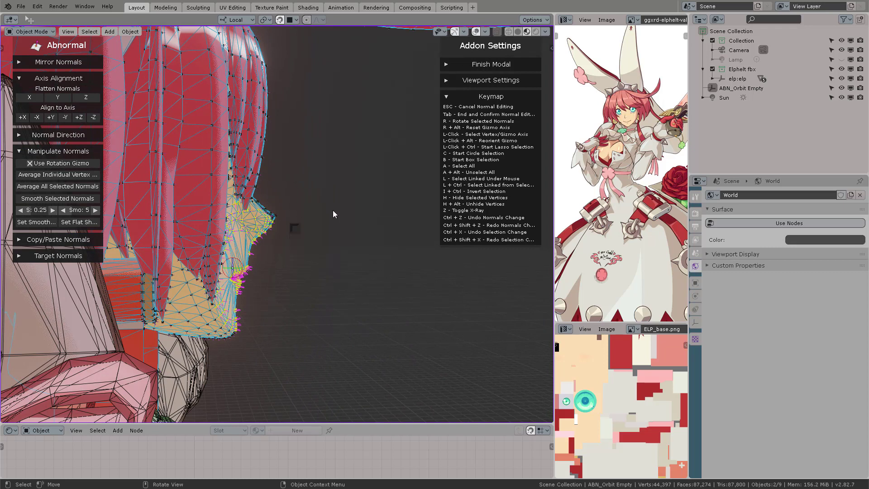
{"action": "left_click", "coordinate": [78, 119]}
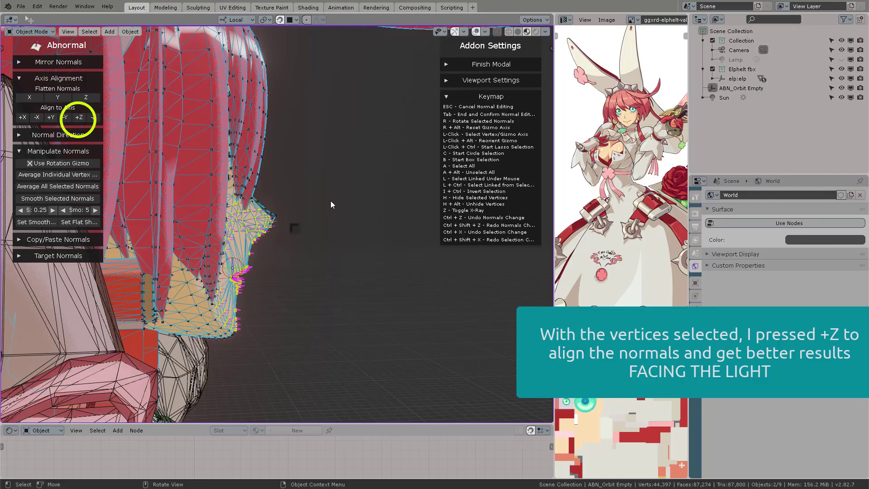
Orbit and zoom between both profiles and the front to check the +Z face shading.
{"action": "middle_click_drag", "start_coordinate": [330, 205], "coordinate": [403, 219]}
{"action": "scroll", "coordinate": [306, 220], "scroll_direction": "up", "scroll_amount": 4}
{"action": "middle_click_drag", "start_coordinate": [243, 265], "coordinate": [382, 204], "text": "shift"}
{"action": "scroll", "coordinate": [362, 211], "scroll_direction": "up", "scroll_amount": 2}
{"action": "middle_click_drag", "start_coordinate": [364, 238], "coordinate": [321, 226]}
{"action": "scroll", "coordinate": [205, 239], "scroll_direction": "down", "scroll_amount": 1}
{"action": "scroll", "coordinate": [310, 229], "scroll_direction": "down", "scroll_amount": 5}
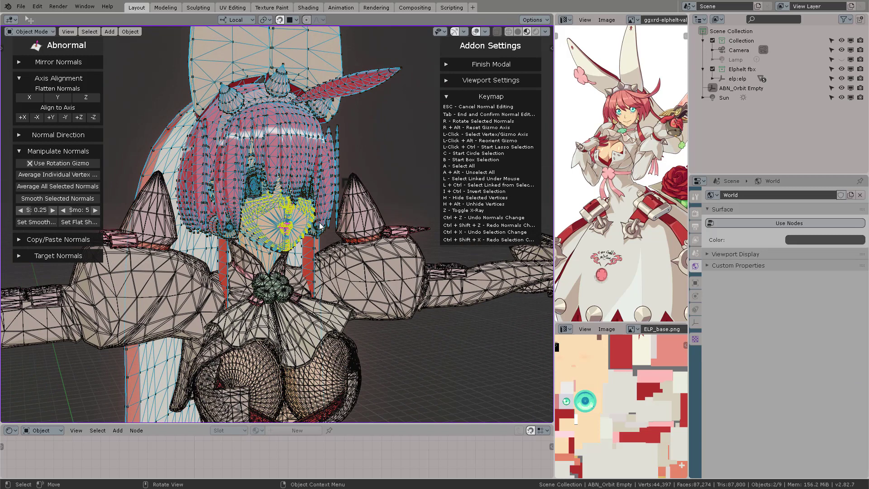
Exit the Abnormal session keeping the normals, deselect all, and view the character without overlays.
{"action": "key", "text": "Tab"}
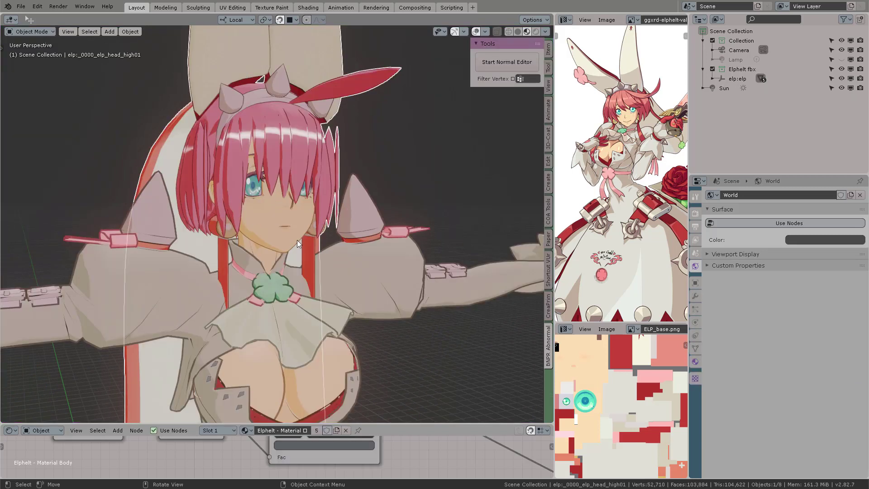
{"action": "key", "text": "alt+a"}
{"action": "middle_click_drag", "start_coordinate": [364, 205], "coordinate": [286, 214]}
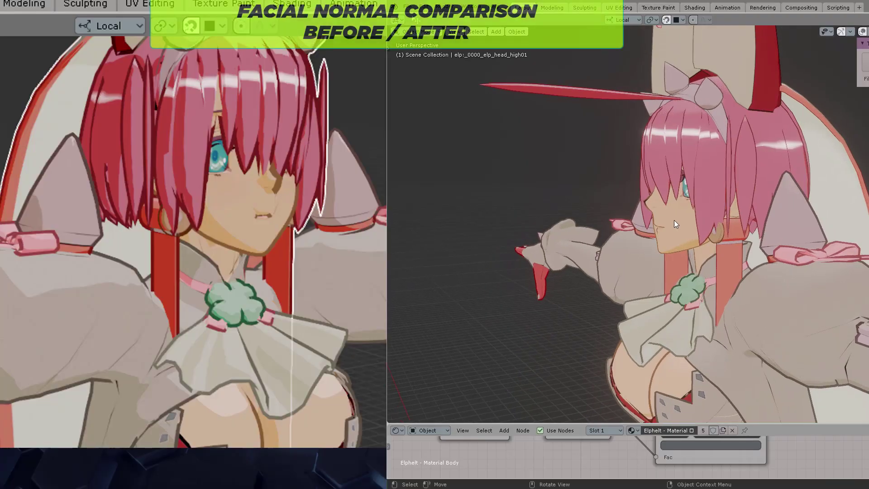
{"action": "middle_click_drag", "start_coordinate": [674, 220], "coordinate": [735, 221]}
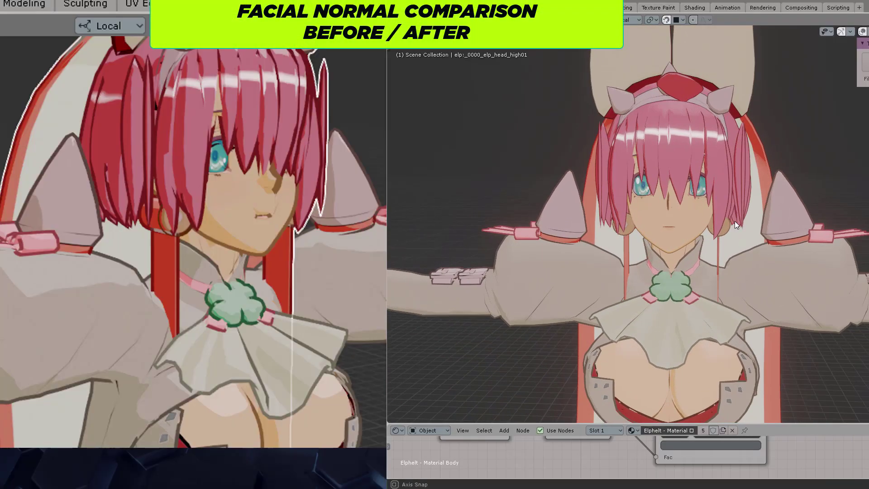
{"action": "scroll", "coordinate": [688, 224], "scroll_direction": "down", "scroll_amount": 6}
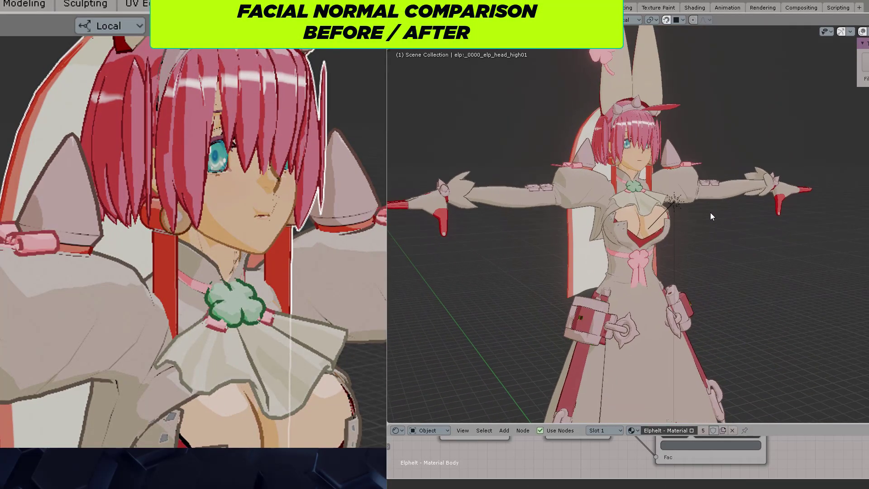
{"action": "mouse_move", "coordinate": [710, 213]}
{"action": "middle_mouse_down"}
{"action": "mouse_move", "coordinate": [724, 213]}
{"action": "mouse_move", "coordinate": [743, 258]}
{"action": "mouse_move", "coordinate": [727, 214]}
{"action": "middle_mouse_up"}
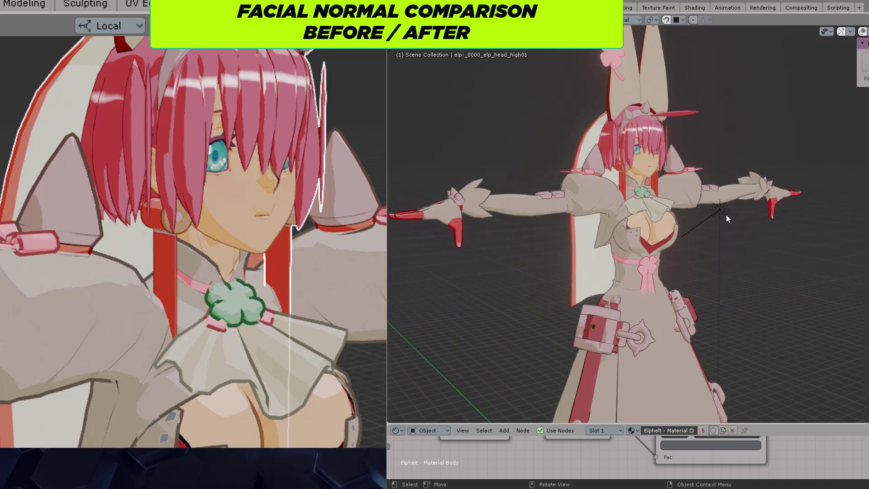
{"action": "left_click", "coordinate": [865, 31]}
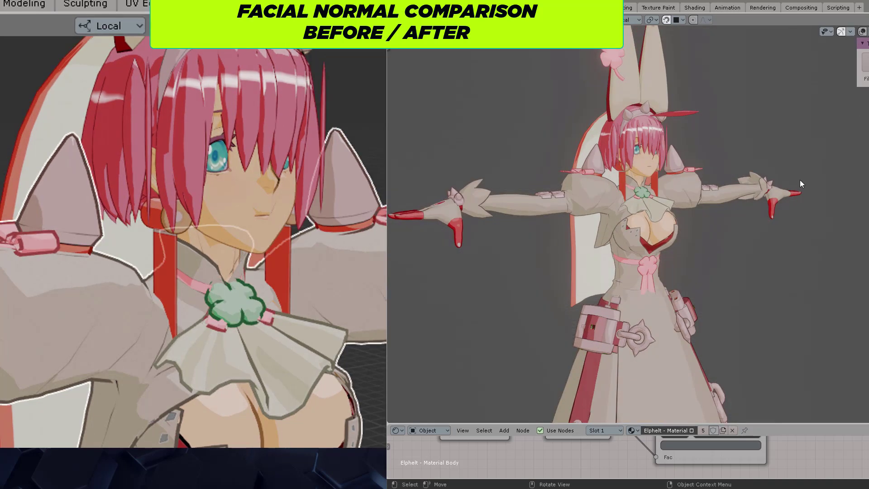
{"action": "middle_click_drag", "start_coordinate": [800, 180], "coordinate": [829, 218]}
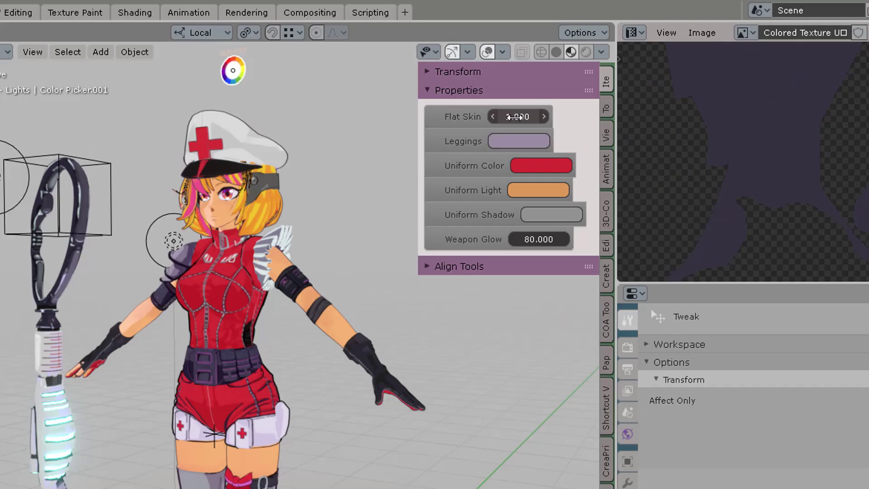
Enter 0 for Flat Skin and review the nurse's shaded skin back at frame 41.
{"action": "left_click", "coordinate": [540, 71]}
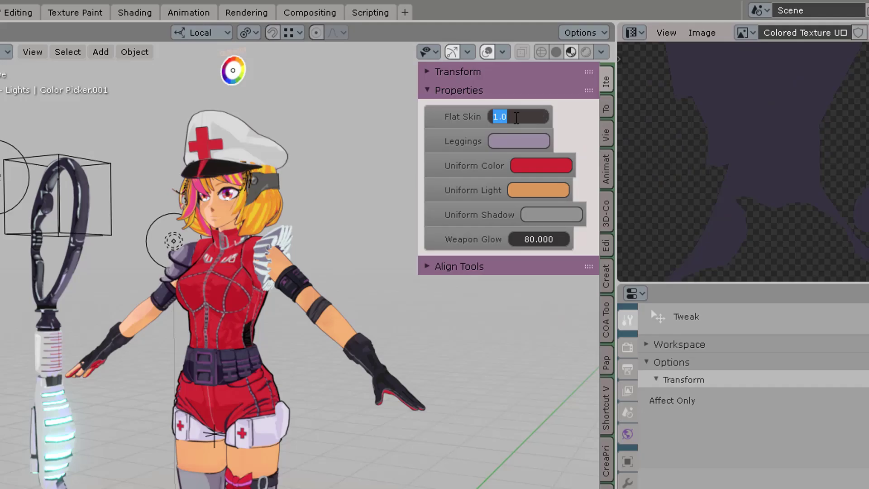
{"action": "type", "text": "0"}
{"action": "key", "text": "Return"}
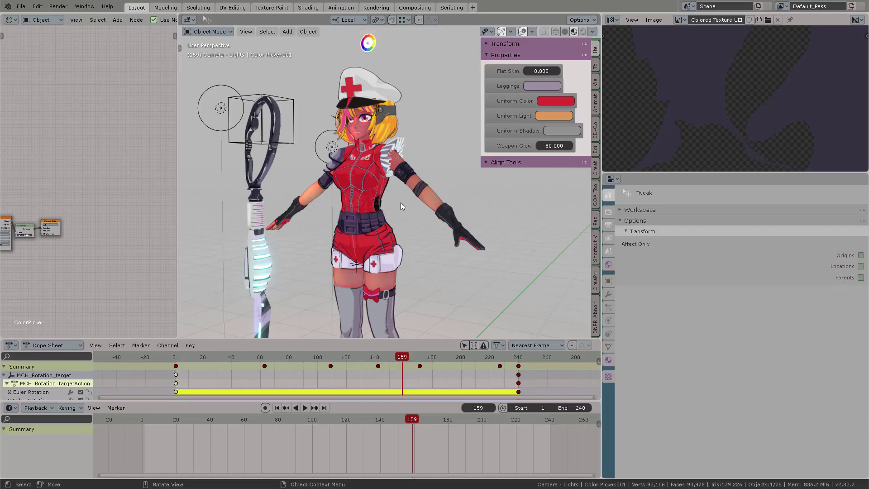
{"action": "middle_click_drag", "start_coordinate": [424, 210], "coordinate": [367, 212]}
{"action": "scroll", "coordinate": [458, 211], "scroll_direction": "up", "scroll_amount": 3}
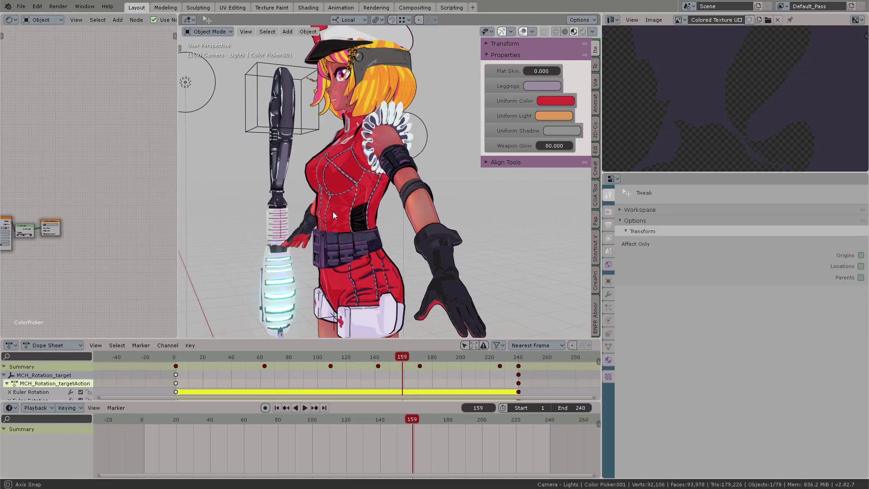
{"action": "left_click_drag", "start_coordinate": [394, 360], "coordinate": [234, 360]}
{"action": "middle_click_drag", "start_coordinate": [312, 211], "coordinate": [388, 210]}
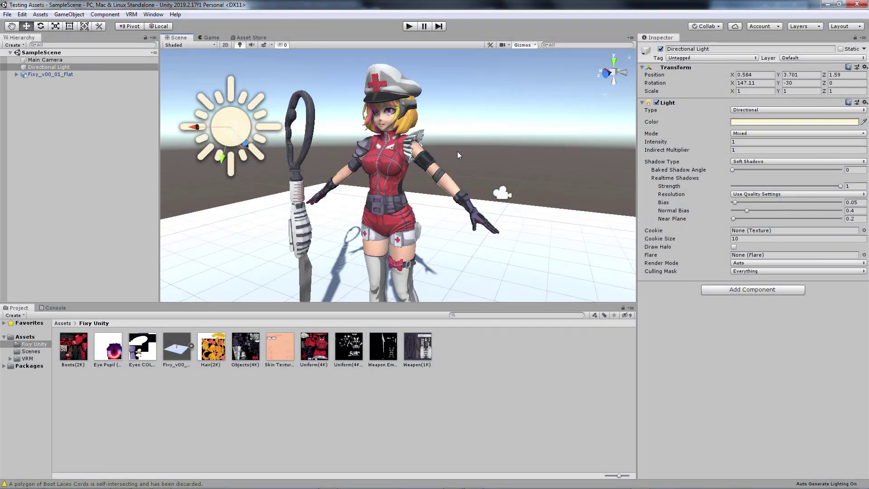
Create a new material in the Fixy Unity folder named Fixy ToonShade_Uniform.
{"action": "mouse_move", "coordinate": [457, 151]}
{"action": "middle_mouse_down"}
{"action": "mouse_move", "coordinate": [449, 142]}
{"action": "mouse_move", "coordinate": [458, 147]}
{"action": "middle_mouse_up"}
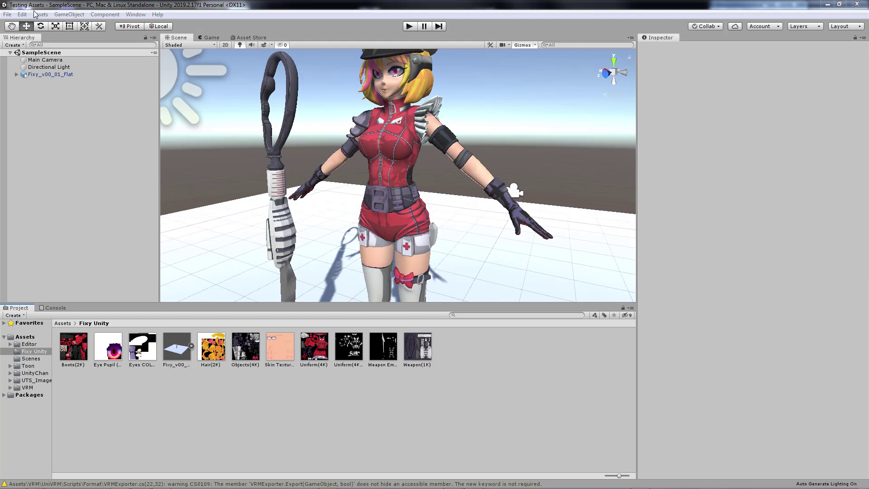
{"action": "left_click", "coordinate": [39, 14]}
{"action": "mouse_move", "coordinate": [90, 25]}
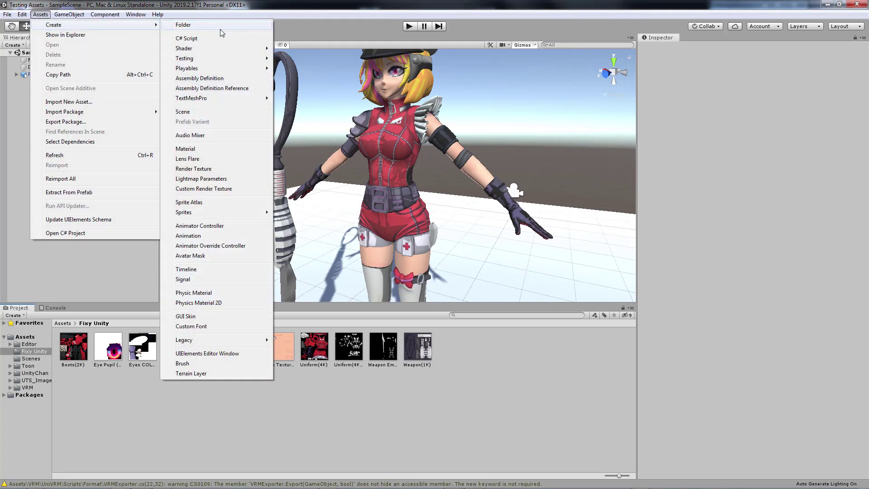
{"action": "left_click", "coordinate": [185, 149]}
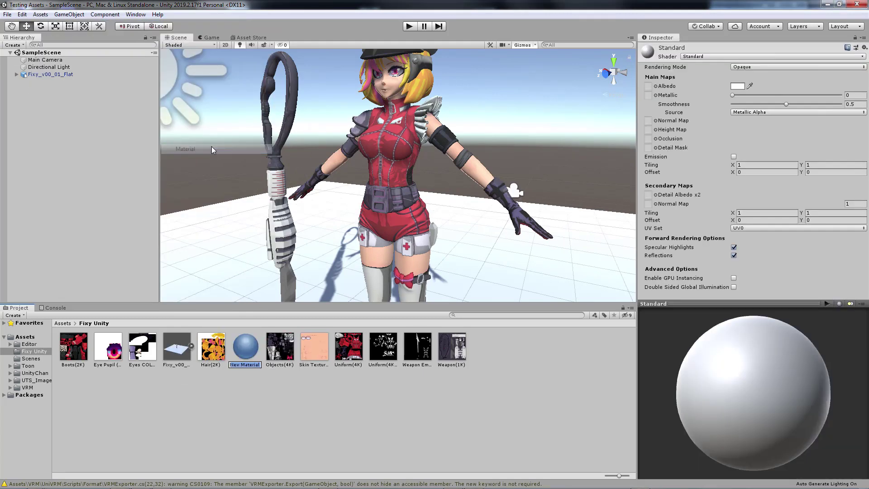
{"action": "type", "text": "Fixy Toon"}
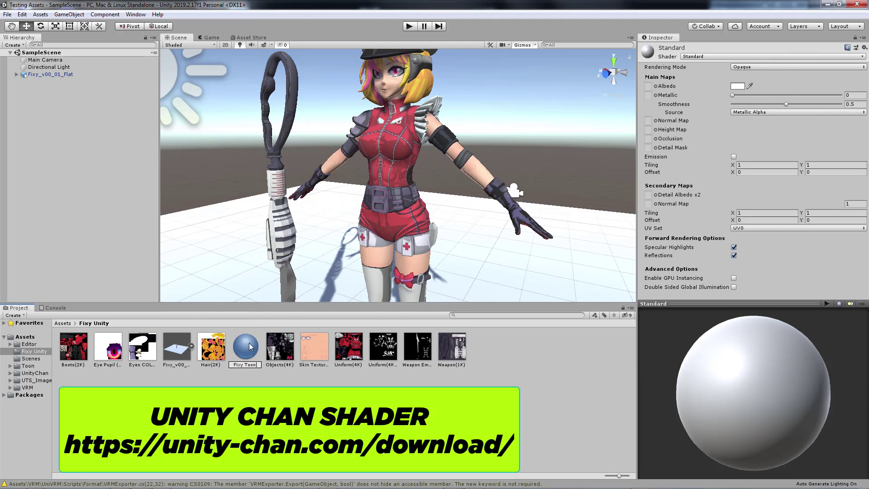
{"action": "type", "text": "e"}
{"action": "type", "text": "_Boo"}
{"action": "key", "text": "BackSpace"}
{"action": "key", "text": "BackSpace"}
{"action": "type", "text": "Uniform"}
{"action": "key", "text": "Return"}
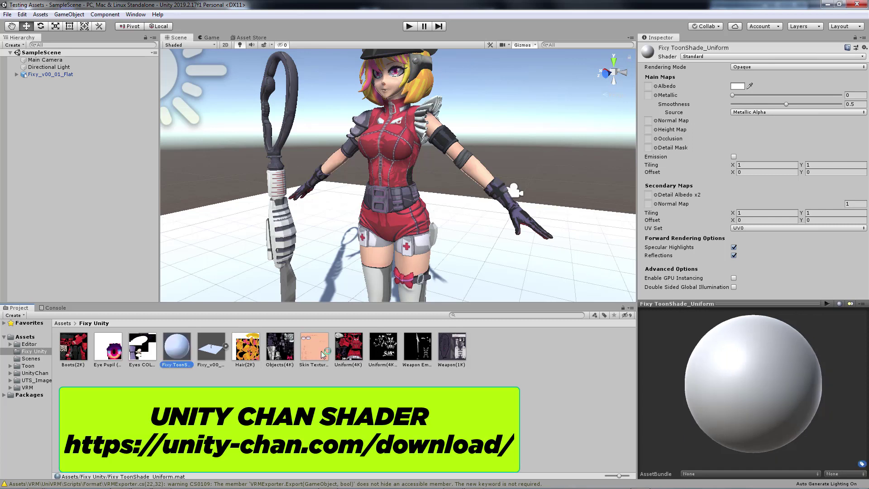
Give the material the UnityChanToonShader Toon_DoubleShadeWithFeather shader.
{"action": "left_click", "coordinate": [707, 58]}
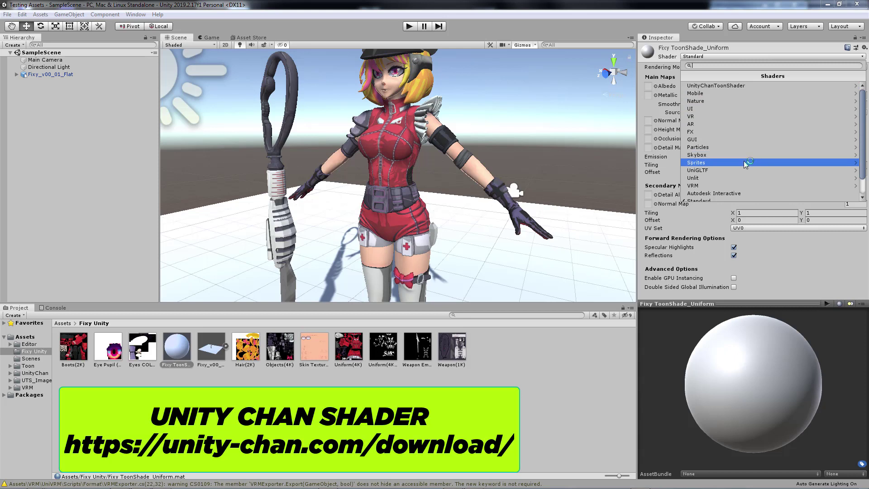
{"action": "scroll", "coordinate": [743, 161], "scroll_direction": "down", "scroll_amount": 1}
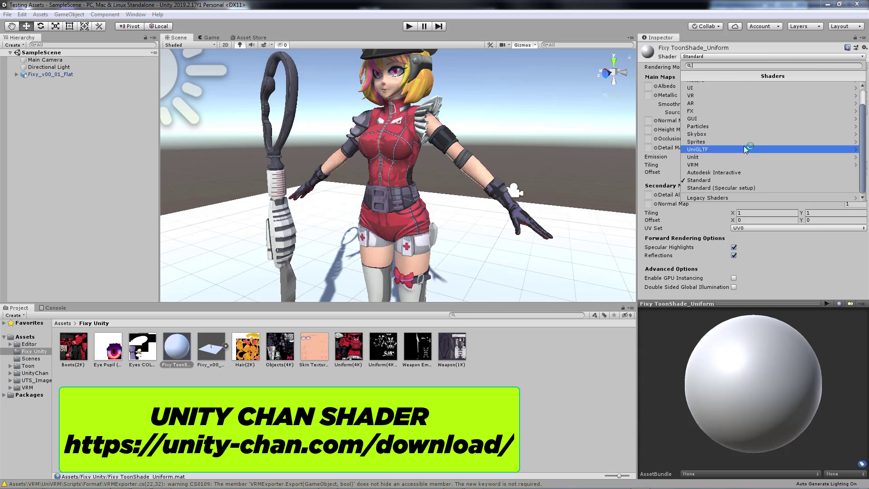
{"action": "scroll", "coordinate": [750, 173], "scroll_direction": "up", "scroll_amount": 1}
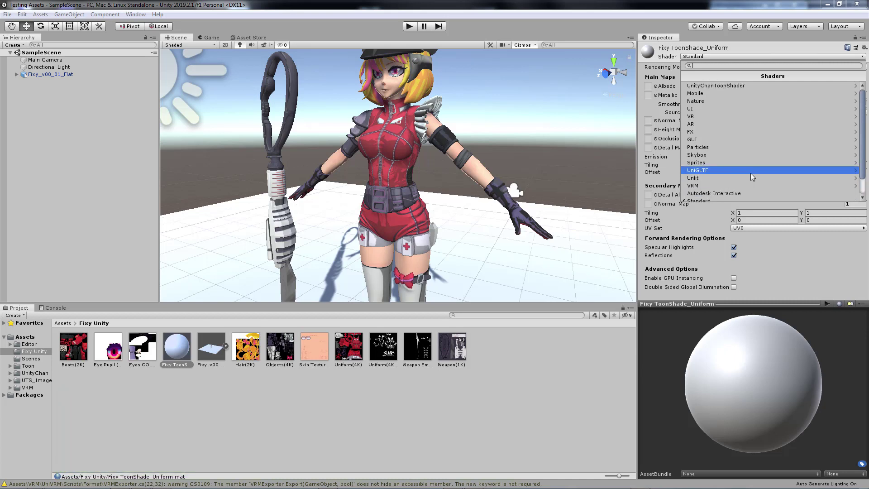
{"action": "left_click", "coordinate": [752, 85]}
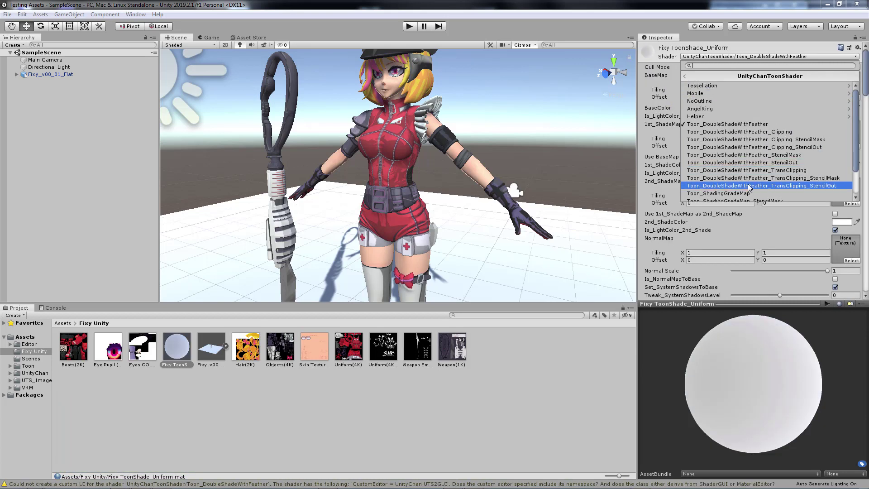
Switch the material's shader to Toon_ShadingGradeMap.
{"action": "left_click", "coordinate": [736, 194]}
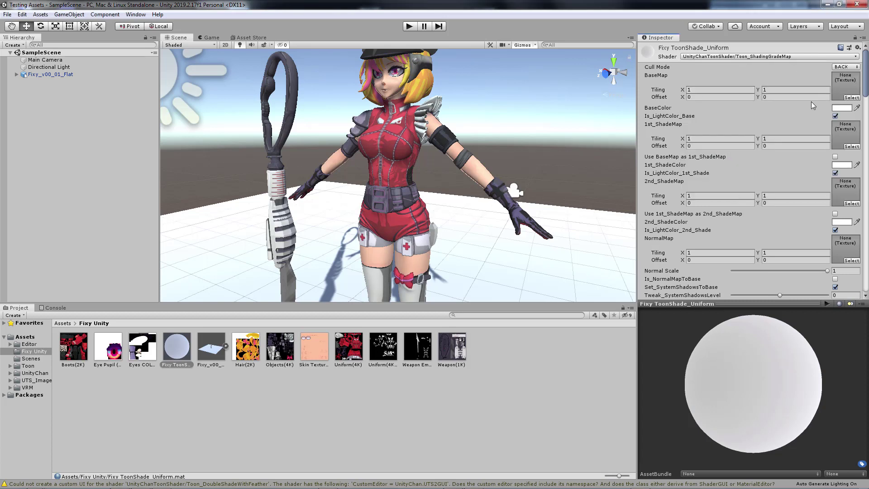
{"action": "scroll", "coordinate": [812, 101], "scroll_direction": "down", "scroll_amount": 15}
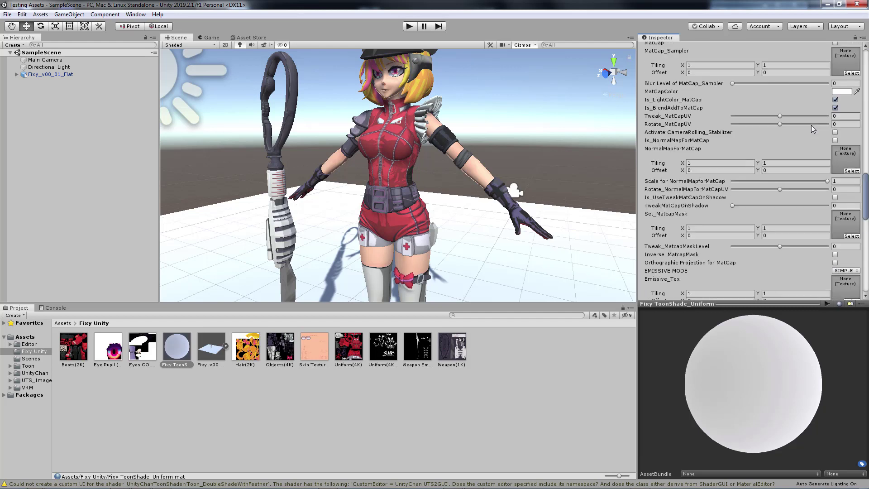
{"action": "scroll", "coordinate": [811, 125], "scroll_direction": "up", "scroll_amount": 15}
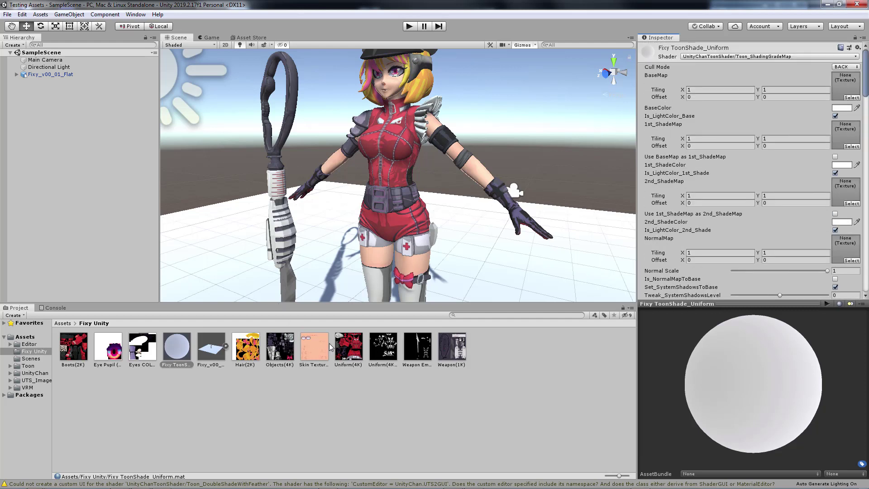
Assign Uniform(4K) as BaseMap, reuse it as 1st_ShadeMap, and tint BaseColor pale pink.
{"action": "left_click_drag", "start_coordinate": [347, 352], "coordinate": [846, 134]}
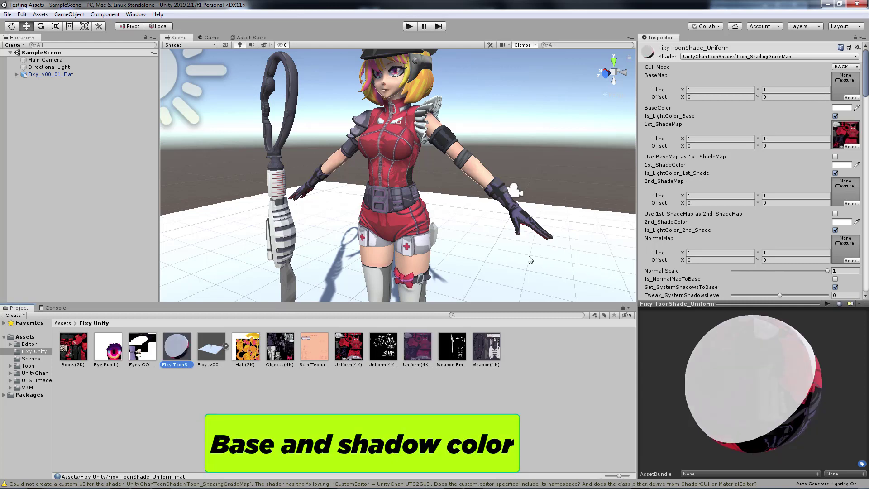
{"action": "left_click_drag", "start_coordinate": [417, 356], "coordinate": [845, 86]}
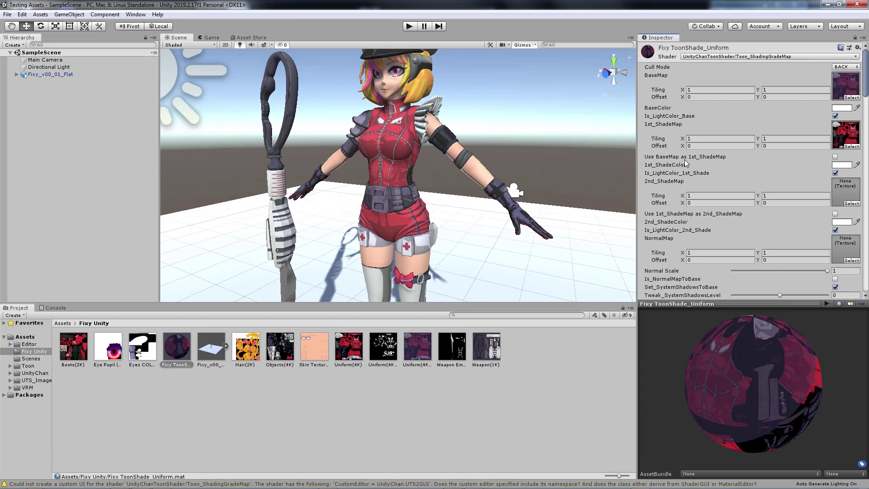
{"action": "left_click", "coordinate": [835, 157]}
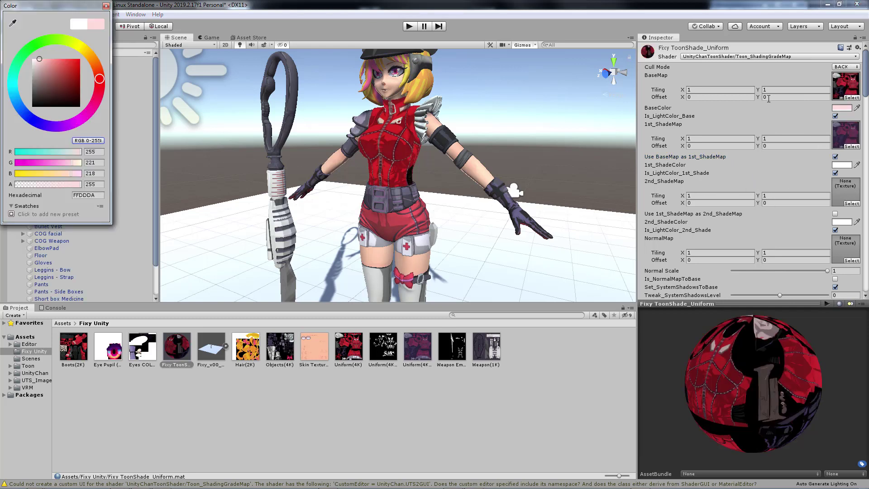
{"action": "left_click", "coordinate": [768, 112]}
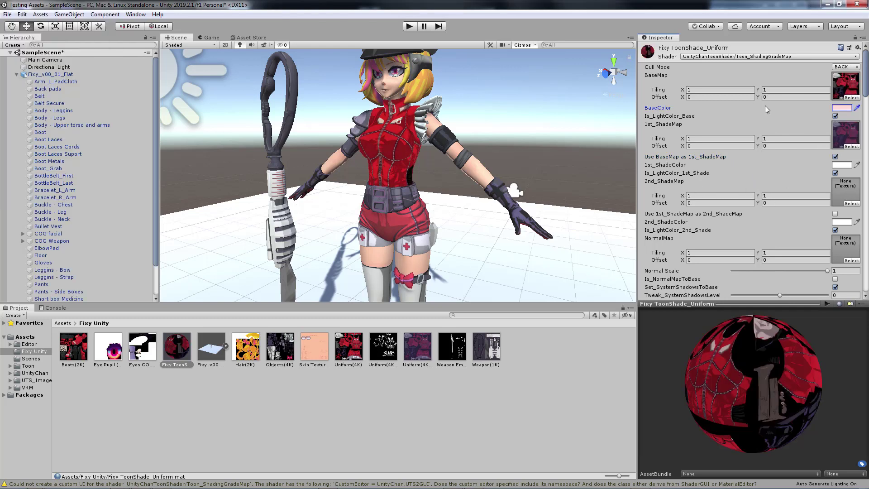
Enable RimLight, set RimLightColor to pink FE7CFF, and raise RimLight_InsideMask to 0.181.
{"action": "scroll", "coordinate": [811, 109], "scroll_direction": "down", "scroll_amount": 10}
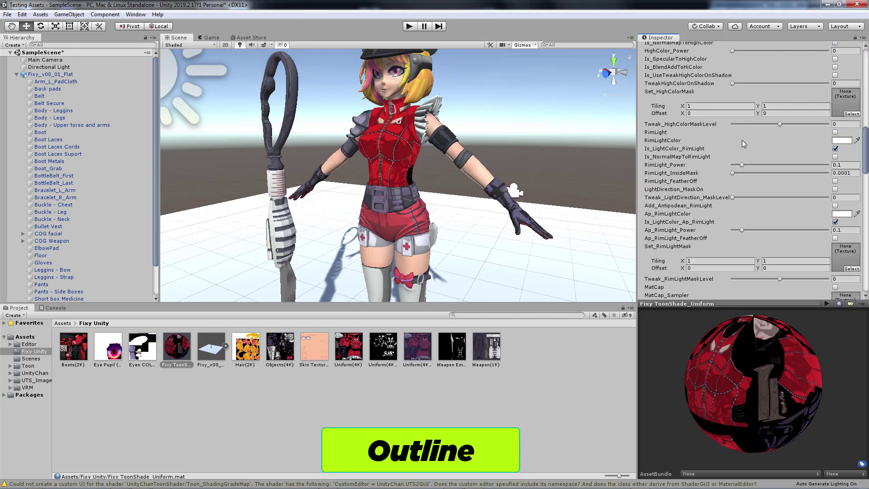
{"action": "left_click", "coordinate": [836, 133]}
{"action": "scroll", "coordinate": [469, 146], "scroll_direction": "up", "scroll_amount": 5}
{"action": "middle_click_drag", "start_coordinate": [462, 153], "coordinate": [475, 134]}
{"action": "scroll", "coordinate": [473, 143], "scroll_direction": "down", "scroll_amount": 3}
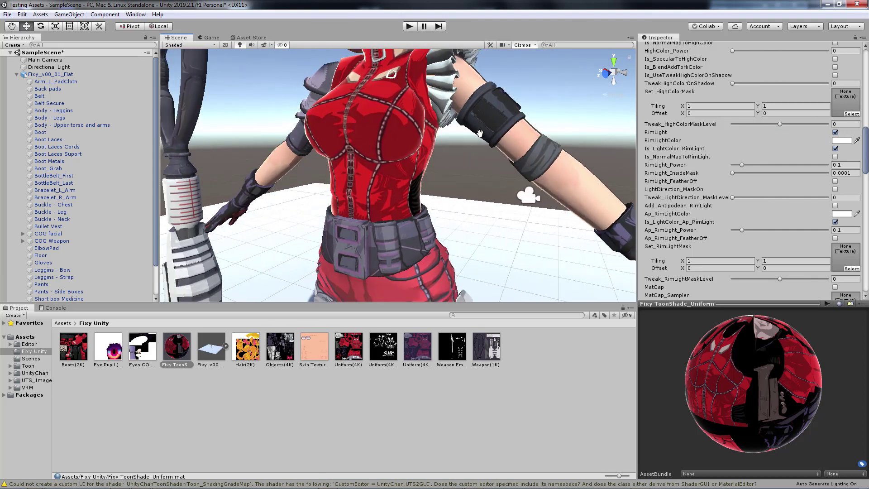
{"action": "left_click", "coordinate": [843, 140]}
{"action": "left_click_drag", "start_coordinate": [82, 123], "coordinate": [78, 122]}
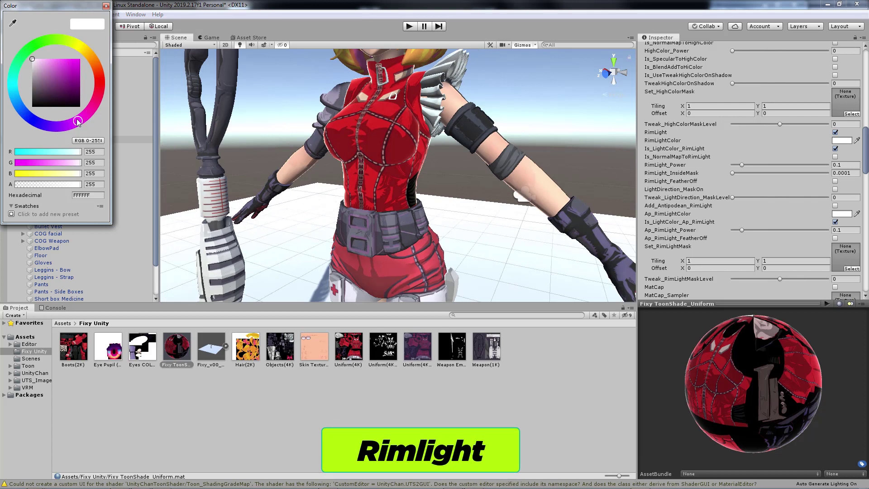
{"action": "left_click_drag", "start_coordinate": [73, 64], "coordinate": [56, 59]}
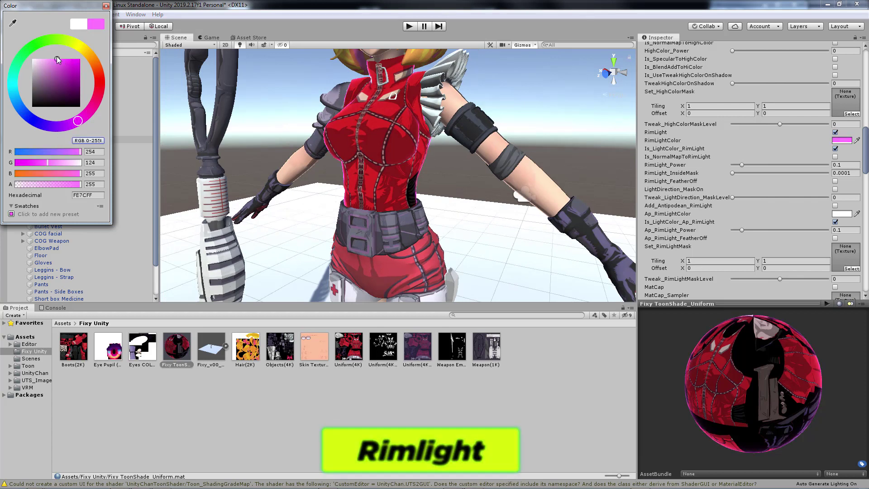
{"action": "left_click", "coordinate": [106, 7]}
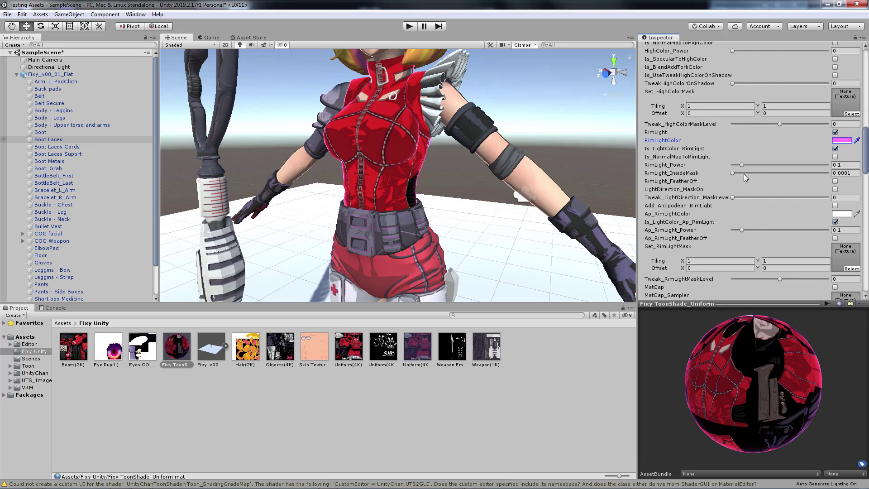
{"action": "mouse_move", "coordinate": [733, 174]}
{"action": "left_mouse_down"}
{"action": "mouse_move", "coordinate": [754, 173]}
{"action": "mouse_move", "coordinate": [718, 173]}
{"action": "left_mouse_up"}
Darken the Outline_Color toward near black.
{"action": "scroll", "coordinate": [742, 183], "scroll_direction": "down", "scroll_amount": 10}
{"action": "left_click", "coordinate": [843, 148]}
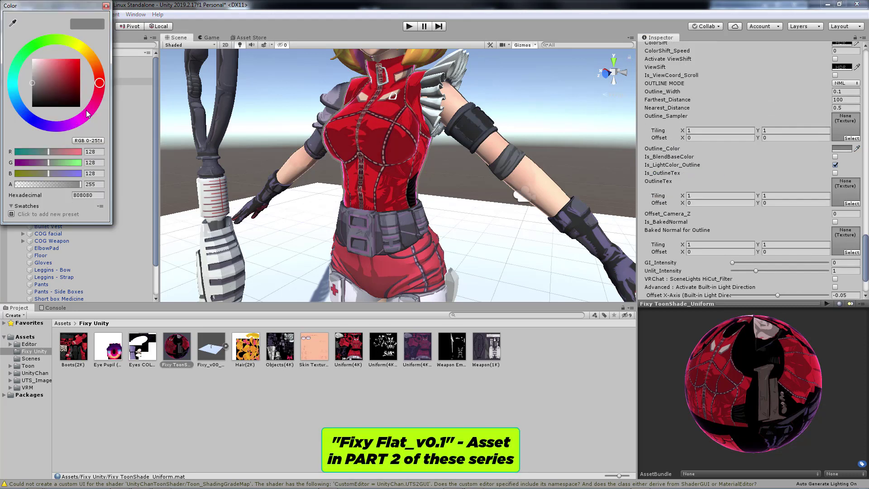
{"action": "left_click", "coordinate": [51, 103]}
{"action": "middle_click_drag", "start_coordinate": [439, 132], "coordinate": [448, 148]}
{"action": "scroll", "coordinate": [447, 148], "scroll_direction": "up", "scroll_amount": 4}
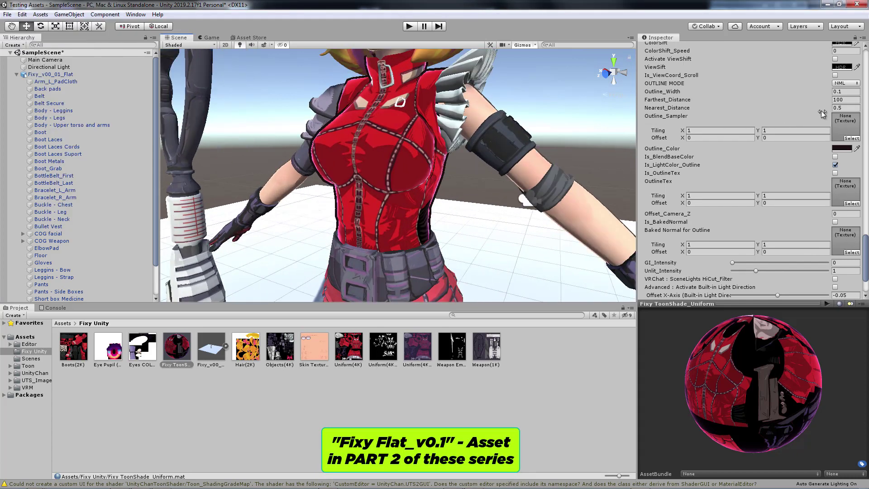
Set Outline_Width to 0.07.
{"action": "left_click", "coordinate": [826, 91]}
{"action": "type", "text": "0"}
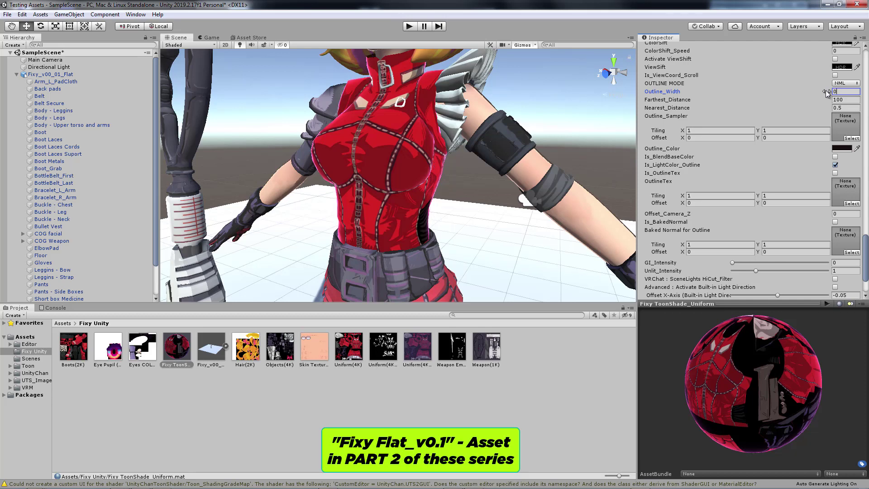
{"action": "type", "text": ".01"}
{"action": "left_click", "coordinate": [848, 93]}
{"action": "type", "text": "0.05"}
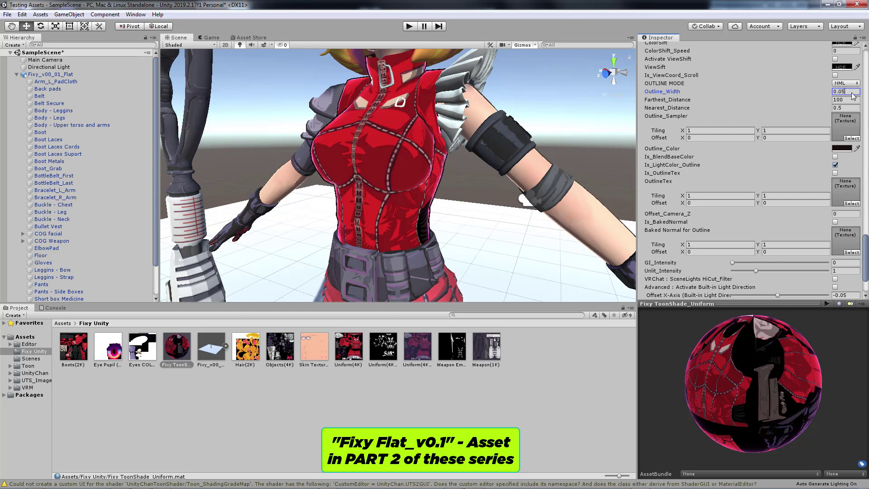
{"action": "key", "text": "BackSpace"}
{"action": "type", "text": "9"}
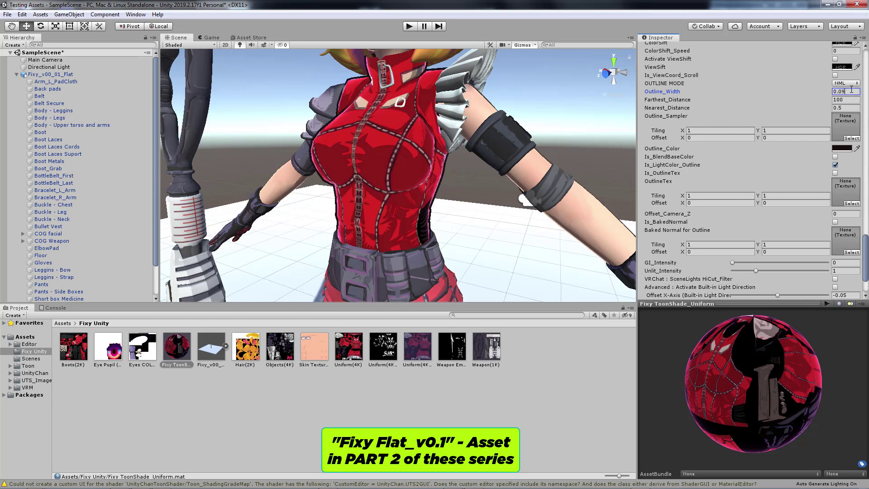
{"action": "key", "text": "BackSpace"}
{"action": "type", "text": "7"}
Change the Outline_Color to dark purple 5A0550.
{"action": "left_click", "coordinate": [842, 148]}
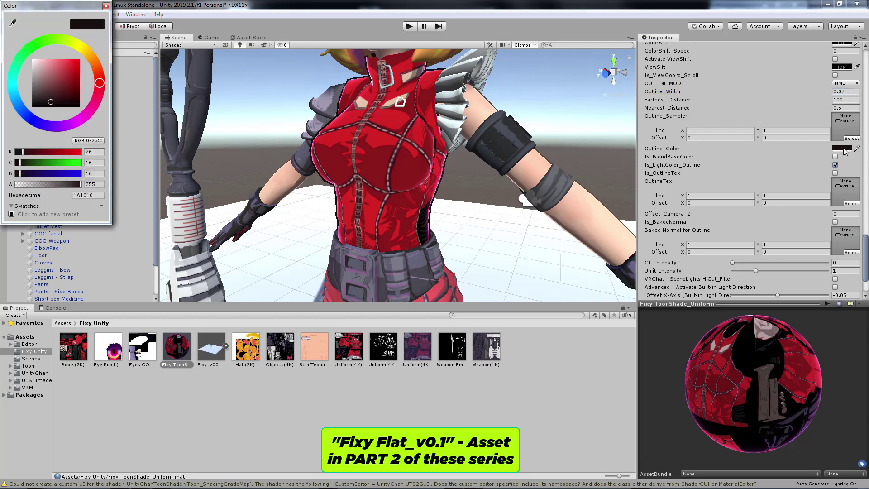
{"action": "left_click", "coordinate": [83, 117]}
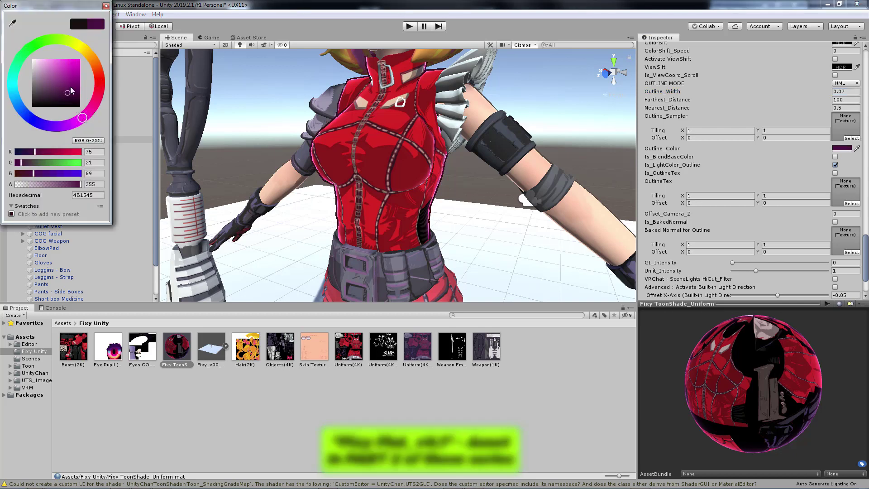
{"action": "left_click_drag", "start_coordinate": [70, 86], "coordinate": [78, 90]}
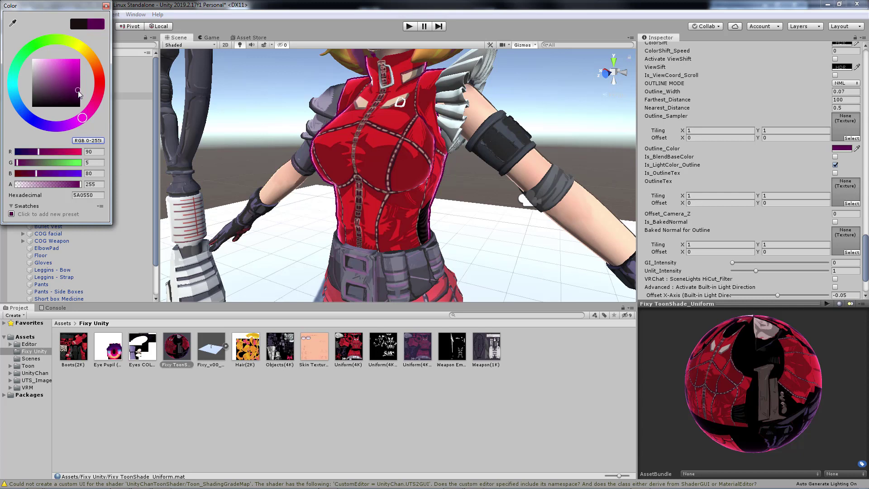
{"action": "left_click", "coordinate": [577, 142]}
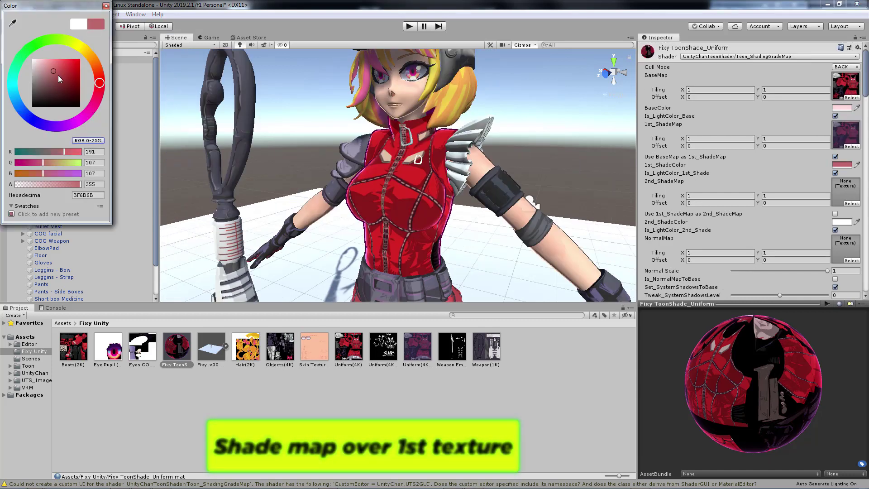
Lighten the 1st_ShadeColor to a pale golden-pink tint.
{"action": "left_click", "coordinate": [68, 90]}
{"action": "mouse_move", "coordinate": [68, 91]}
{"action": "left_mouse_down"}
{"action": "mouse_move", "coordinate": [32, 38]}
{"action": "mouse_move", "coordinate": [43, 40]}
{"action": "left_mouse_up"}
{"action": "left_click", "coordinate": [85, 50]}
{"action": "mouse_move", "coordinate": [46, 71]}
{"action": "left_mouse_down"}
{"action": "mouse_move", "coordinate": [69, 80]}
{"action": "mouse_move", "coordinate": [27, 41]}
{"action": "left_mouse_up"}
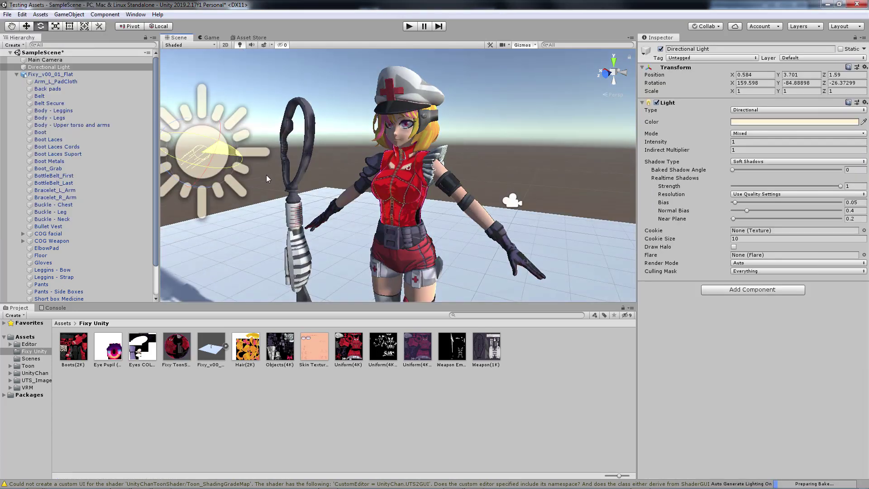
Rotate the Directional Light to about 165.4, -9.62, 11.36 to relight the character.
{"action": "mouse_move", "coordinate": [266, 174]}
{"action": "left_mouse_down"}
{"action": "mouse_move", "coordinate": [300, 197]}
{"action": "mouse_move", "coordinate": [213, 151]}
{"action": "mouse_move", "coordinate": [161, 140]}
{"action": "mouse_move", "coordinate": [177, 153]}
{"action": "mouse_move", "coordinate": [189, 147]}
{"action": "mouse_move", "coordinate": [169, 140]}
{"action": "mouse_move", "coordinate": [170, 165]}
{"action": "mouse_move", "coordinate": [201, 211]}
{"action": "mouse_move", "coordinate": [197, 188]}
{"action": "mouse_move", "coordinate": [209, 156]}
{"action": "mouse_move", "coordinate": [205, 175]}
{"action": "mouse_move", "coordinate": [207, 164]}
{"action": "left_mouse_up"}
{"action": "scroll", "coordinate": [403, 170], "scroll_direction": "up", "scroll_amount": 5}
{"action": "scroll", "coordinate": [405, 170], "scroll_direction": "down", "scroll_amount": 2}
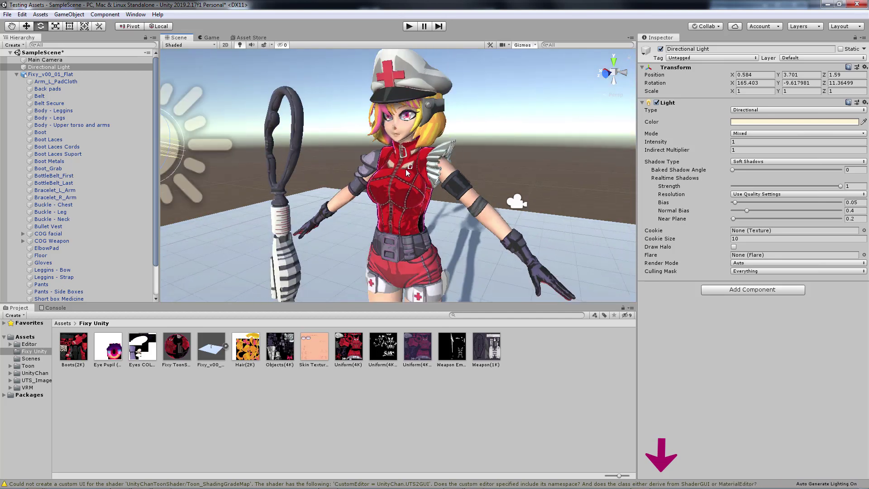
Select the Fixy ToonShade_Uniform material and bring up its UnityChanToonShader shader choices.
{"action": "left_click", "coordinate": [401, 201]}
{"action": "left_click", "coordinate": [184, 348]}
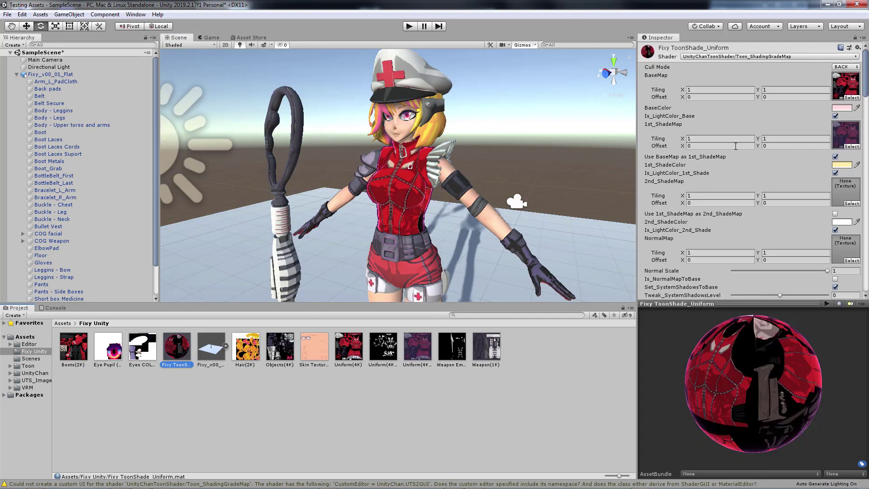
{"action": "left_click", "coordinate": [775, 57]}
{"action": "left_click", "coordinate": [759, 84]}
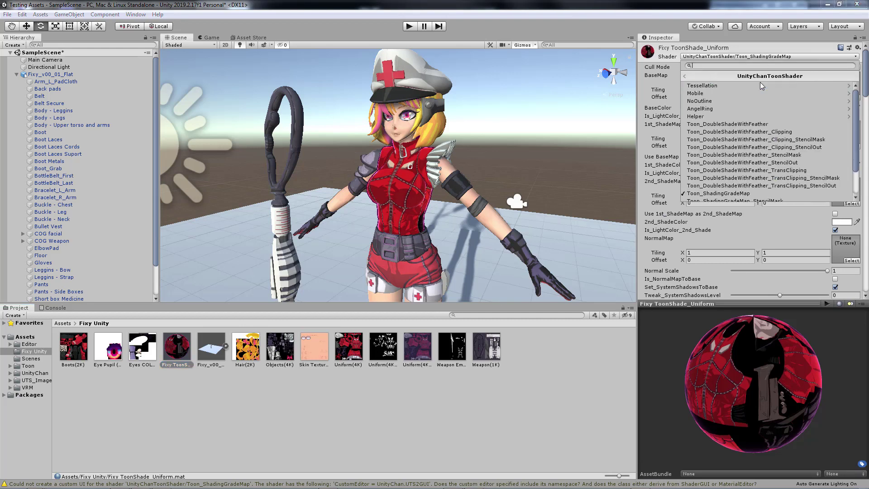